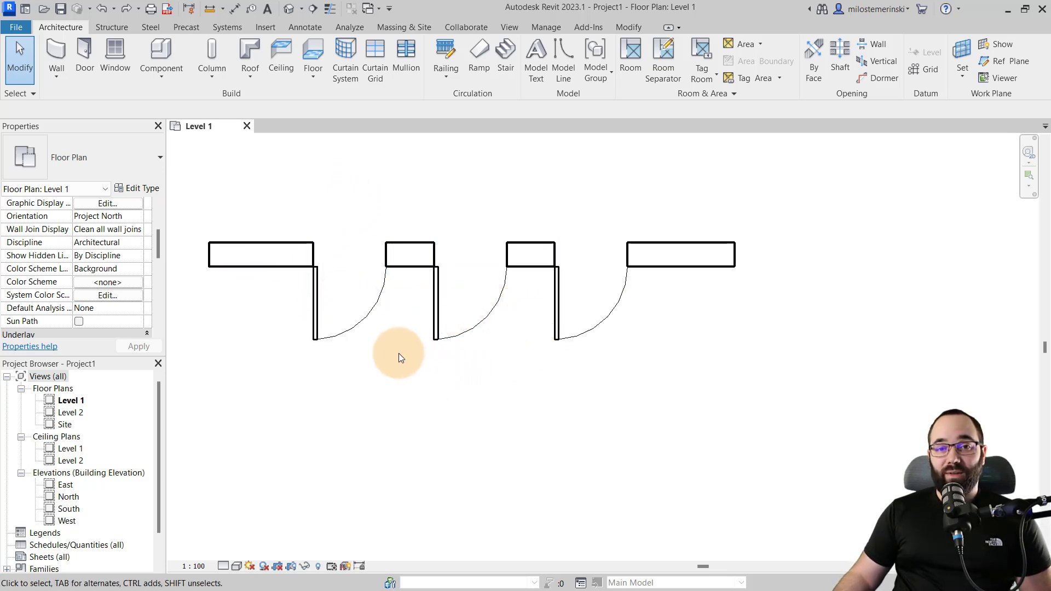
Inspect the leftmost door's instance properties and the type parameters of its 0915 x 2134mm type, leaving everything unchanged
click(349, 331)
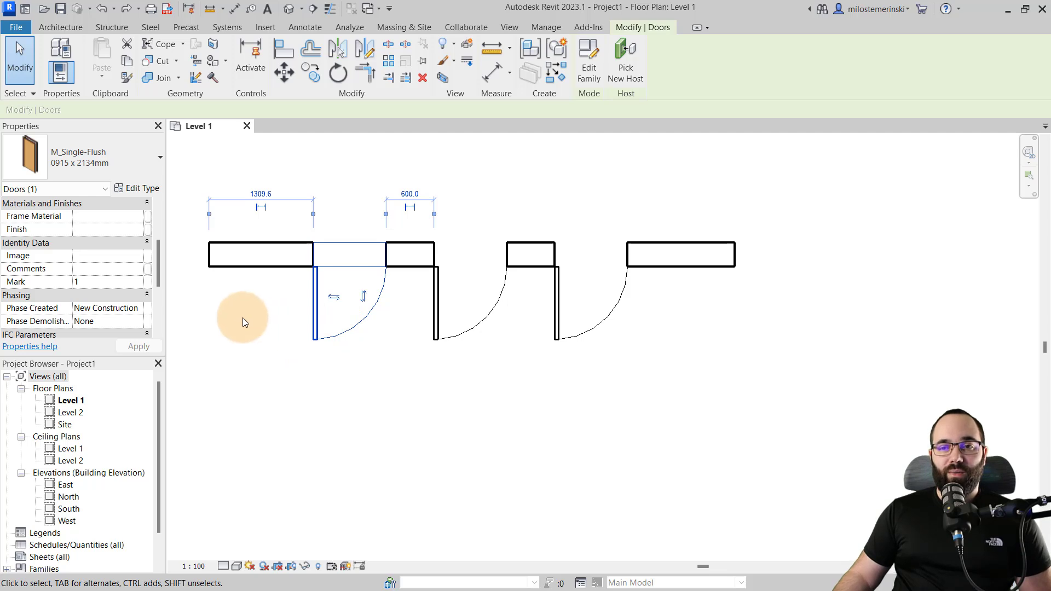
scroll(116, 274, up, 3)
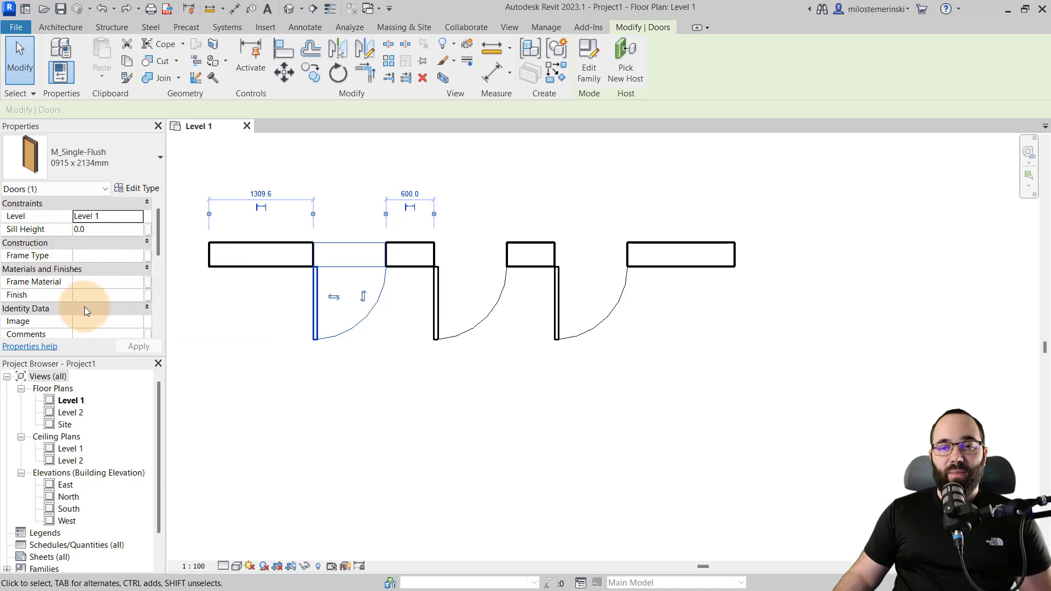
click(133, 189)
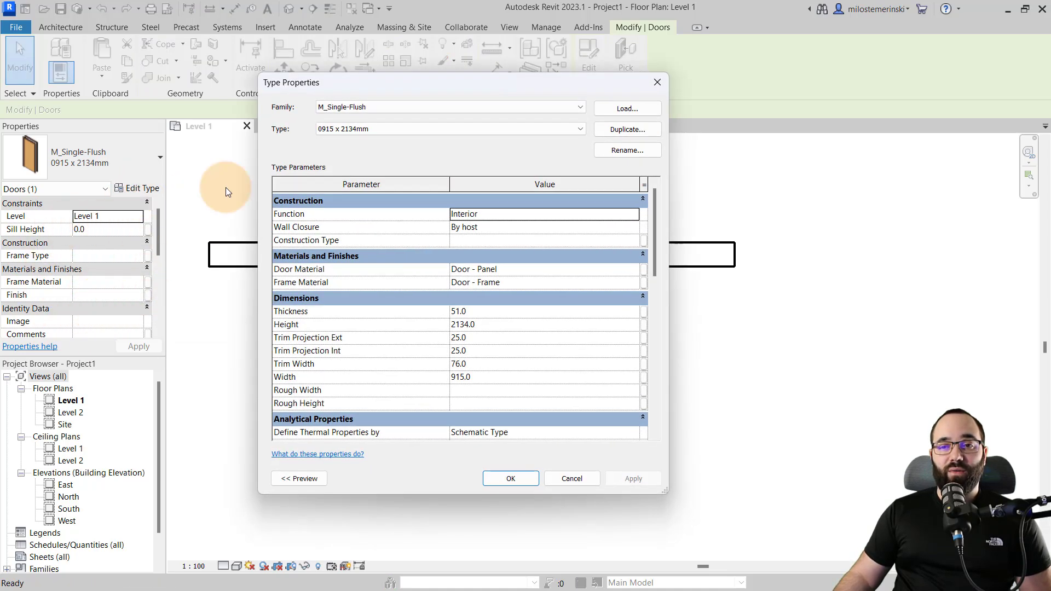
drag(303, 82, 254, 100)
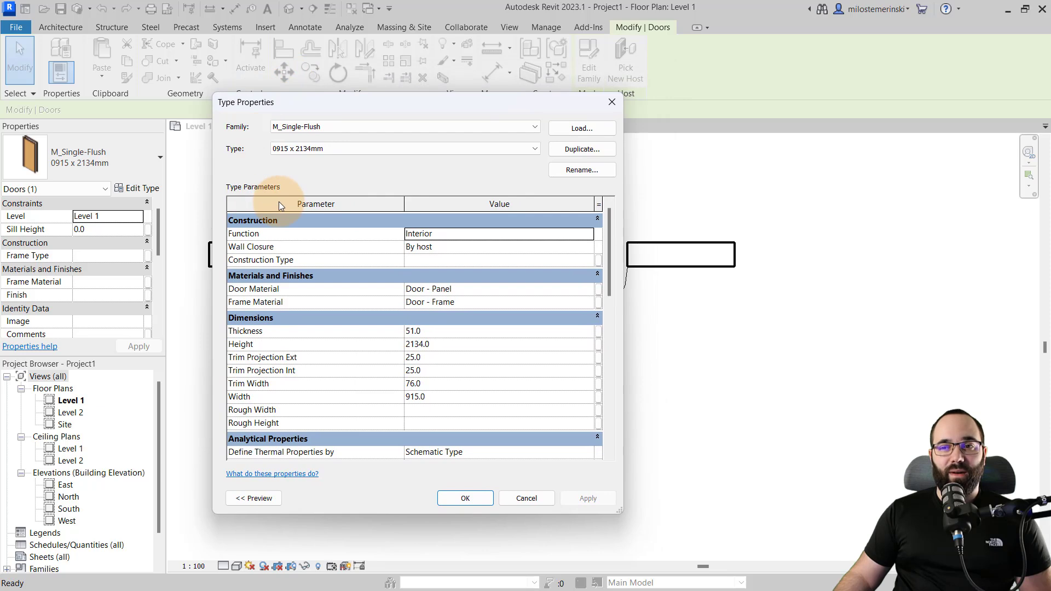
scroll(344, 275, down, 5)
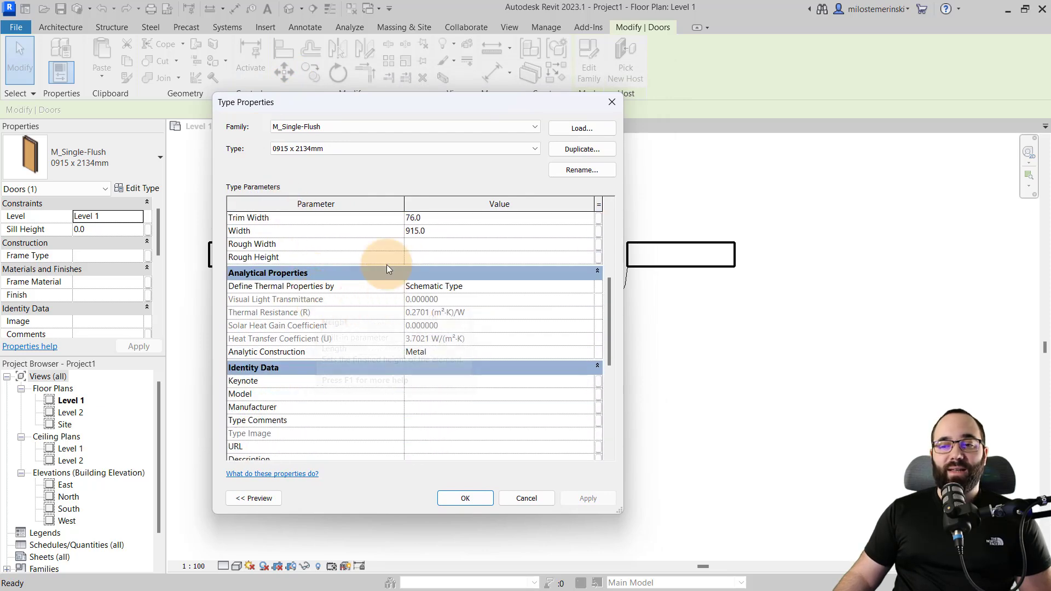
scroll(329, 329, down, 1)
scroll(326, 350, up, 6)
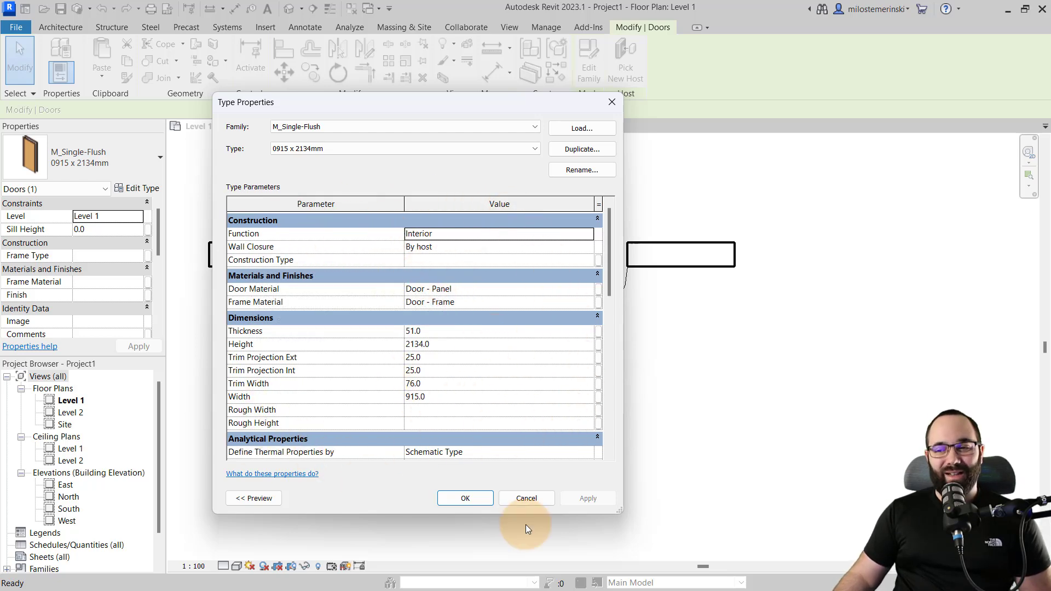
click(525, 498)
click(264, 356)
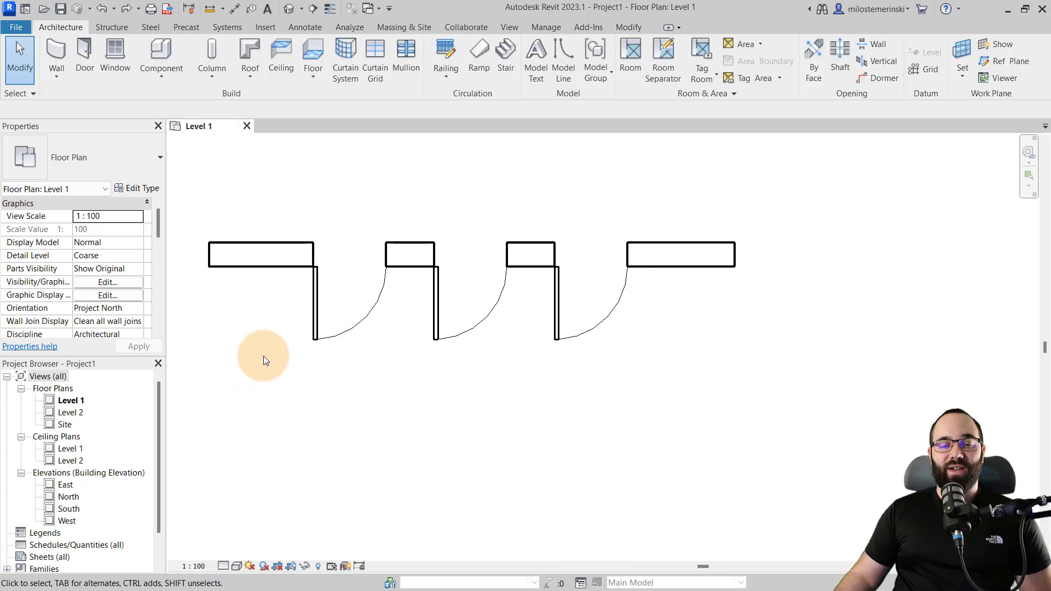
Look through all instance parameters of the leftmost door, from Constraints down to the IFC parameters
click(316, 293)
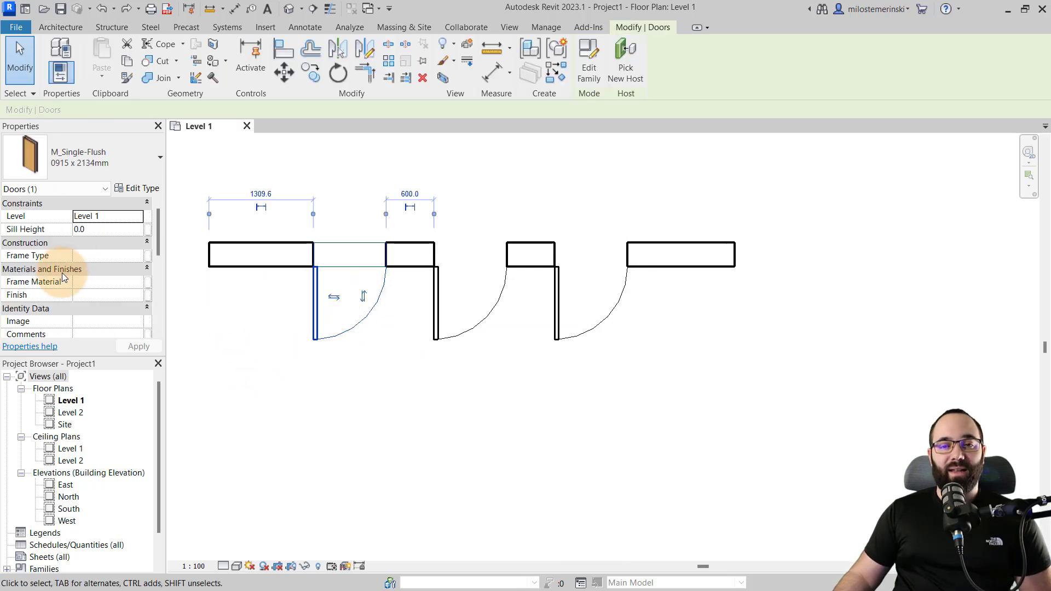
scroll(74, 287, down, 3)
scroll(74, 287, up, 3)
scroll(74, 287, down, 3)
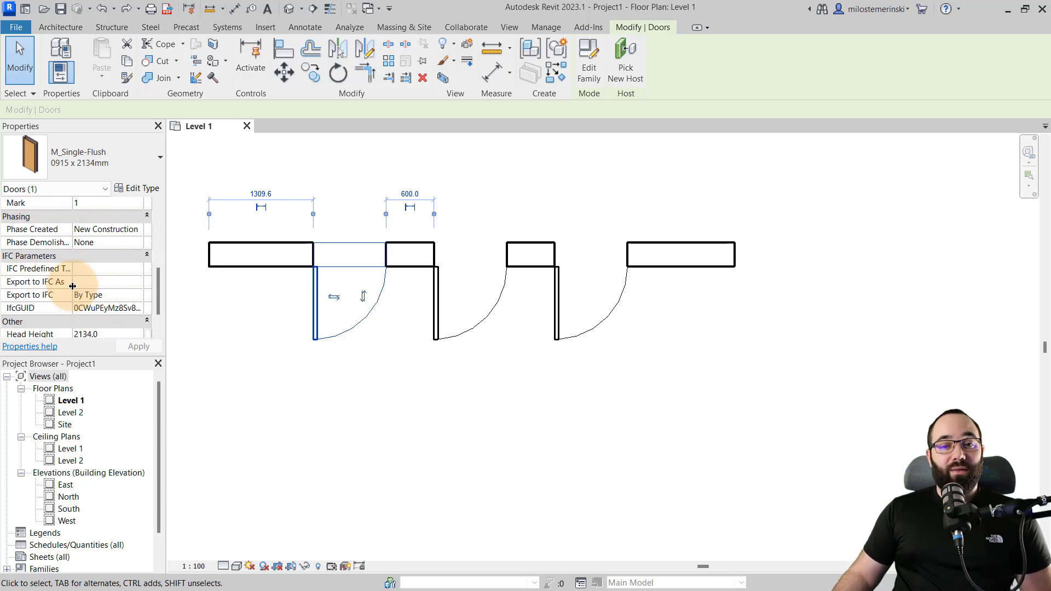
click(255, 342)
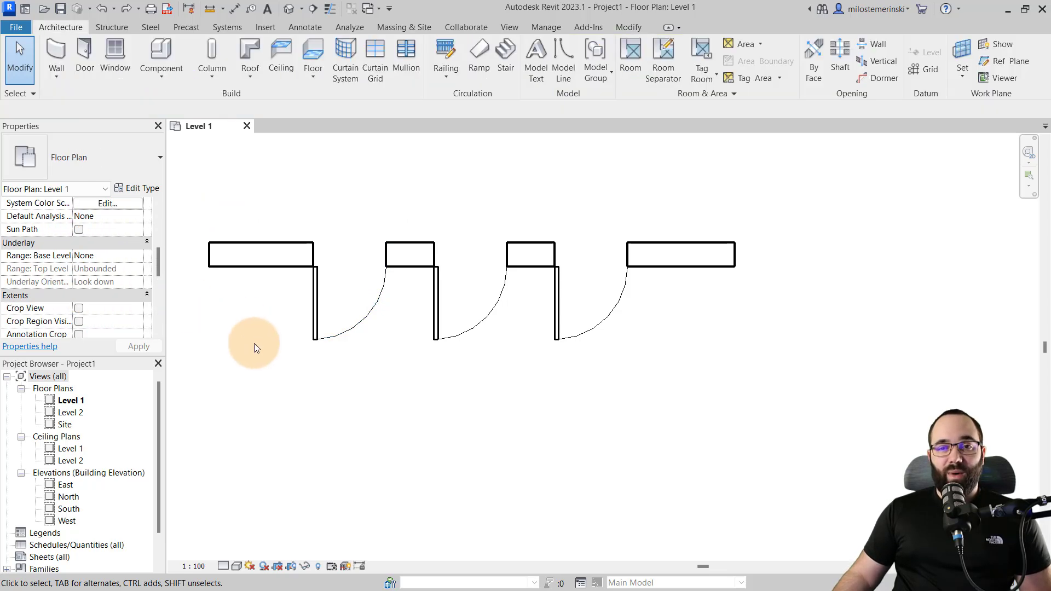
Select each of the three doors in the wall one after another to compare their instance properties
click(314, 329)
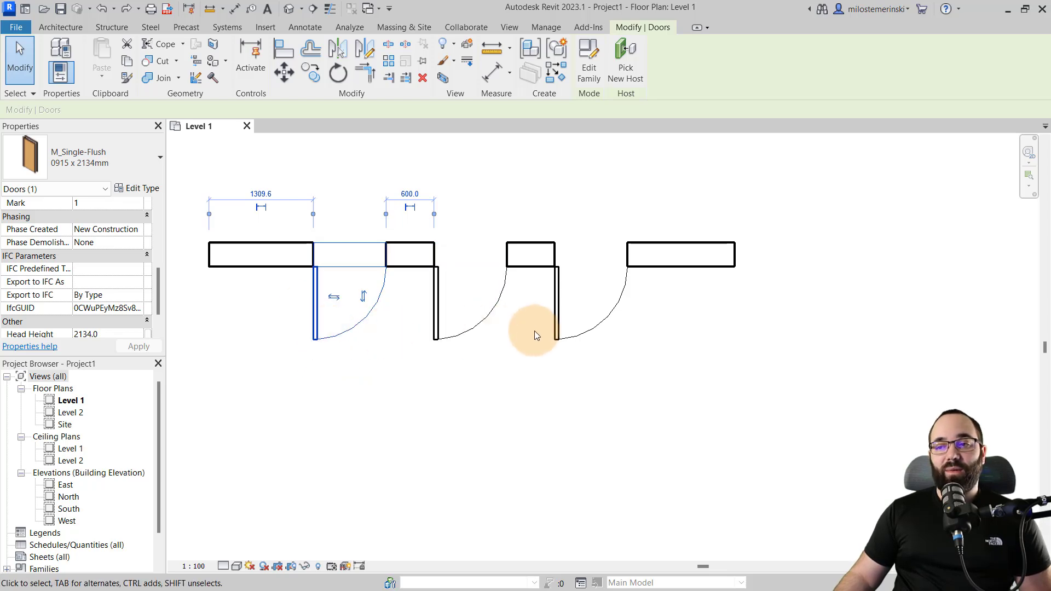
click(411, 374)
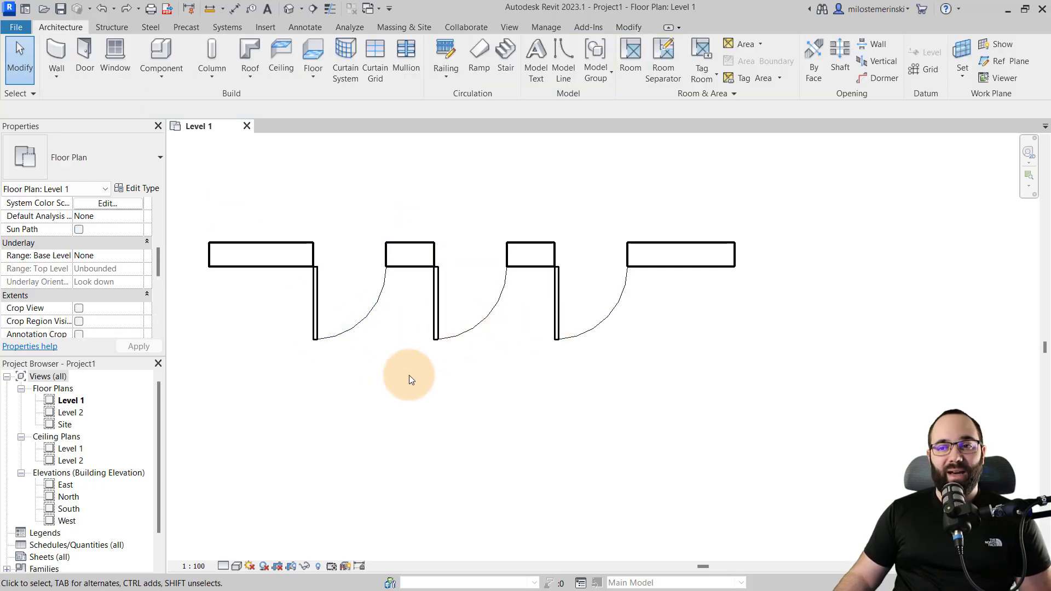
click(329, 339)
click(439, 333)
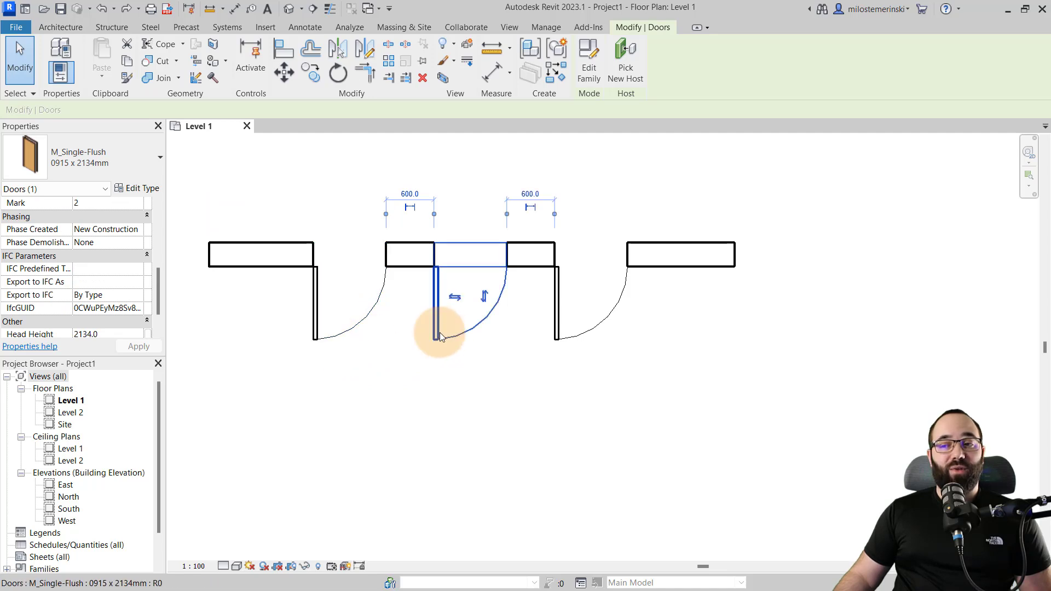
click(553, 336)
Set the leftmost door's Comments instance parameter to "Something" and apply it
click(336, 342)
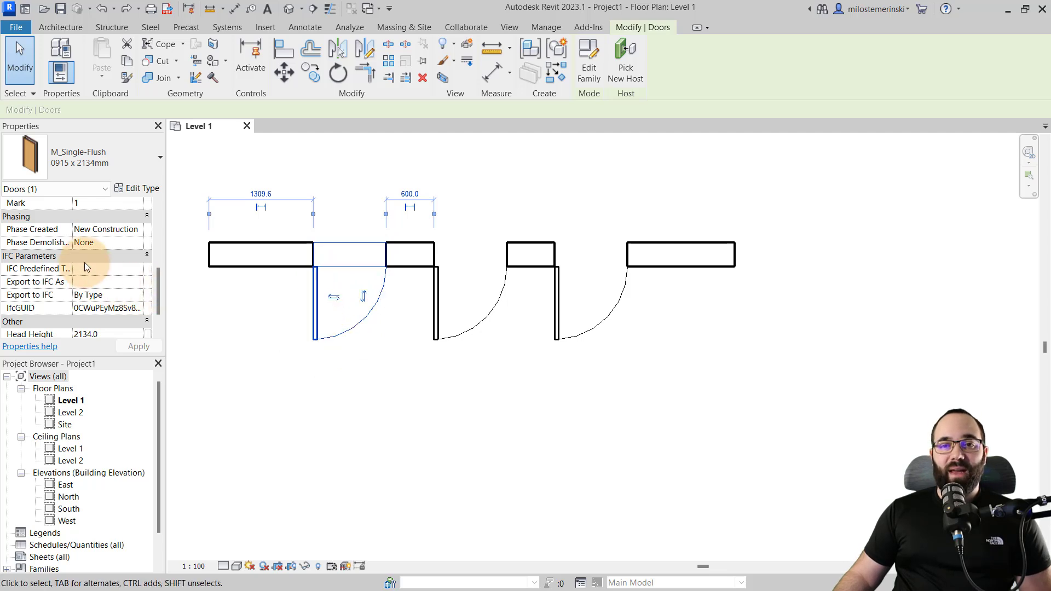
scroll(88, 264, down, 1)
scroll(75, 277, up, 6)
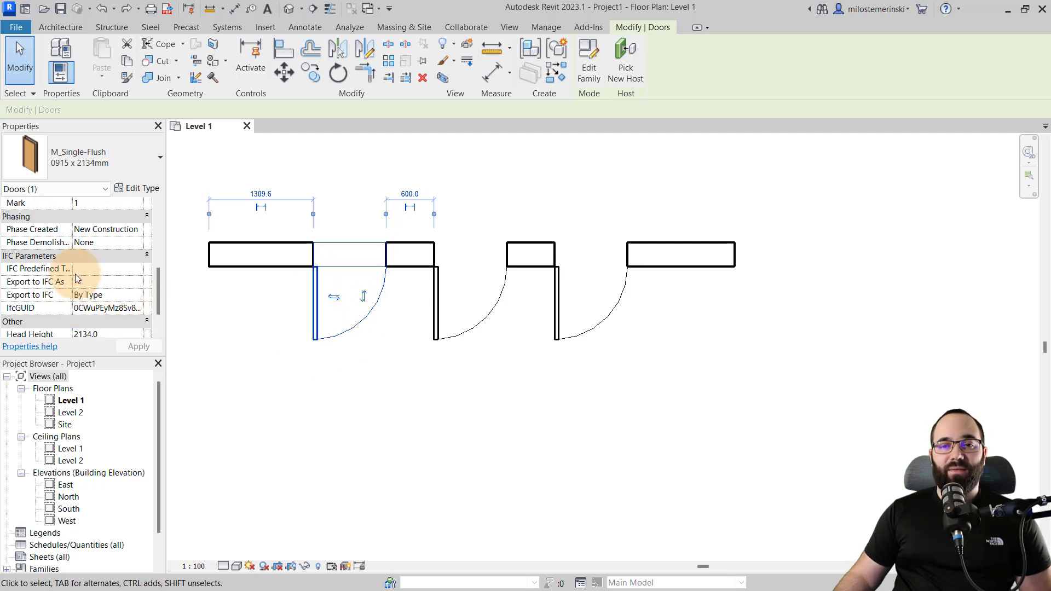
click(82, 270)
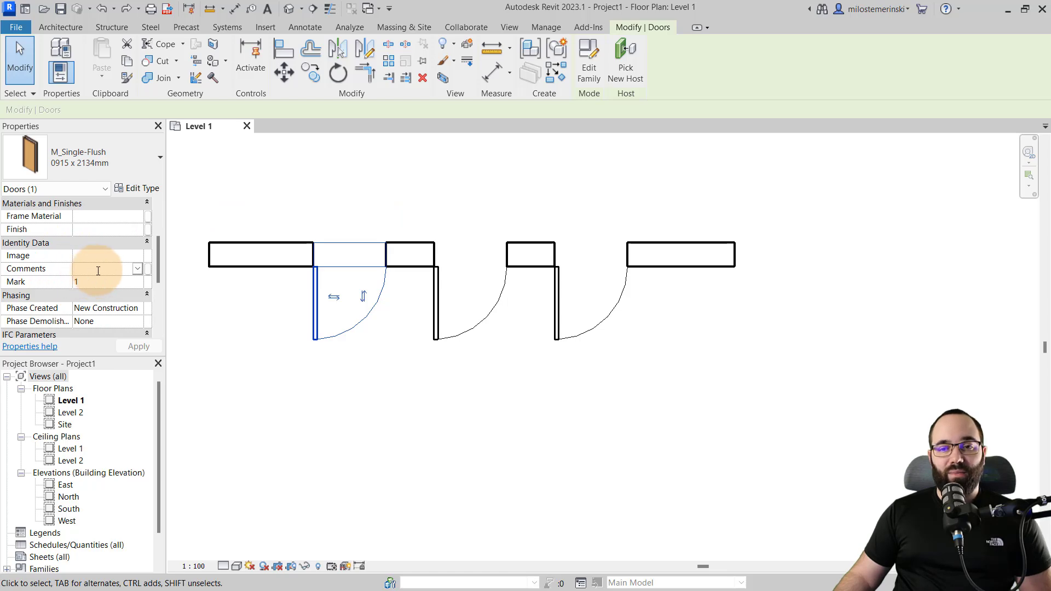
text(Something)
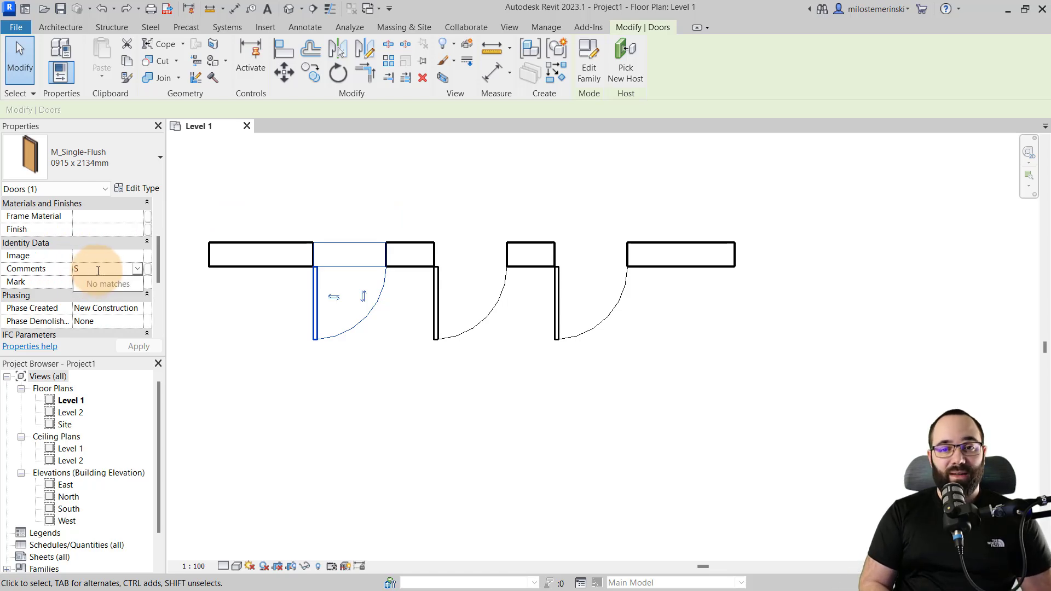
click(136, 346)
click(303, 333)
click(295, 333)
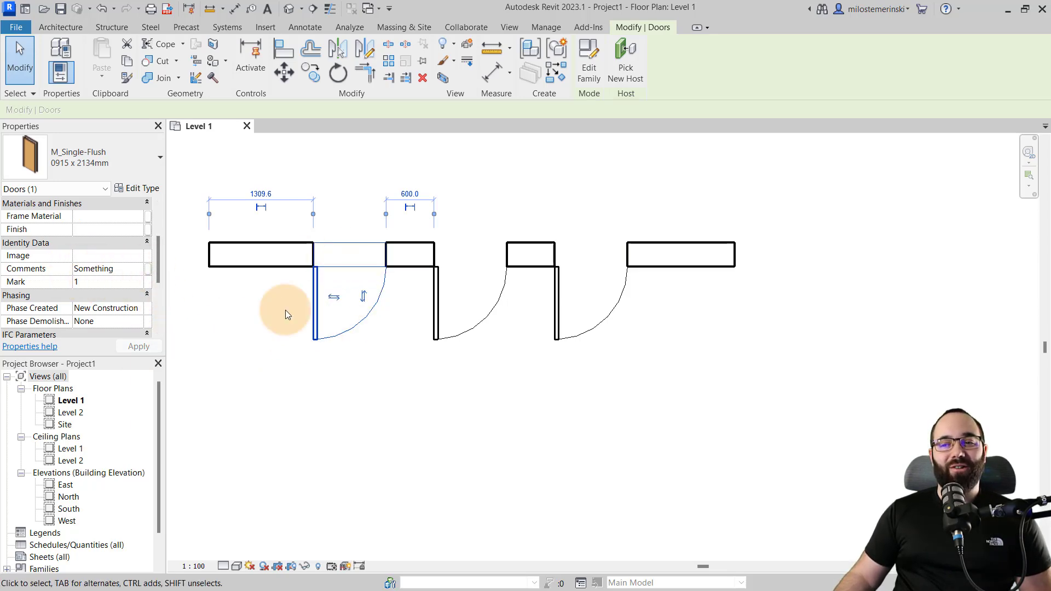
Check the Comments parameter of the middle and the rightmost door
click(363, 367)
click(441, 329)
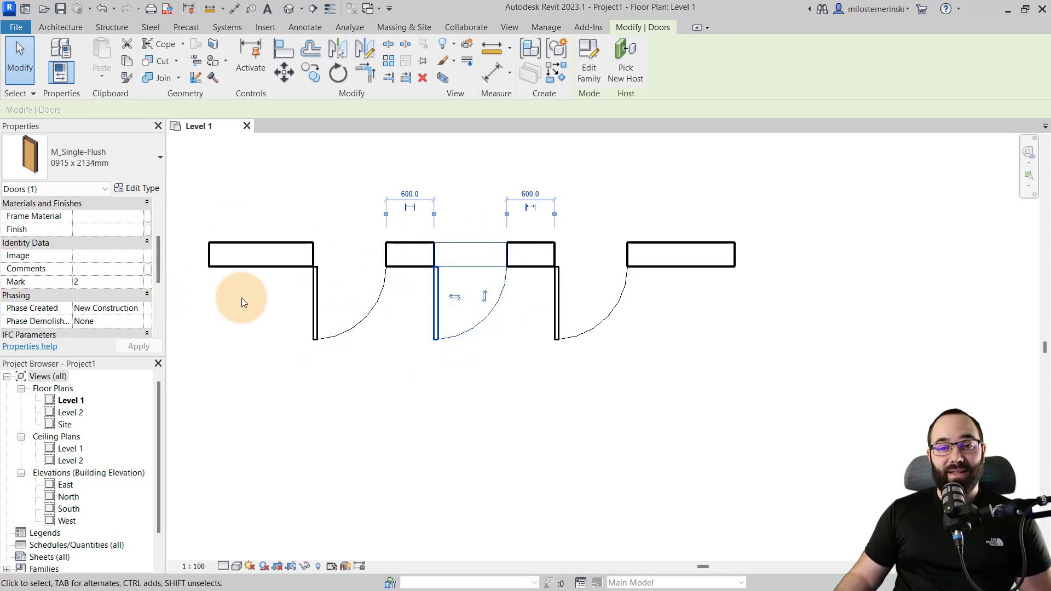
click(555, 327)
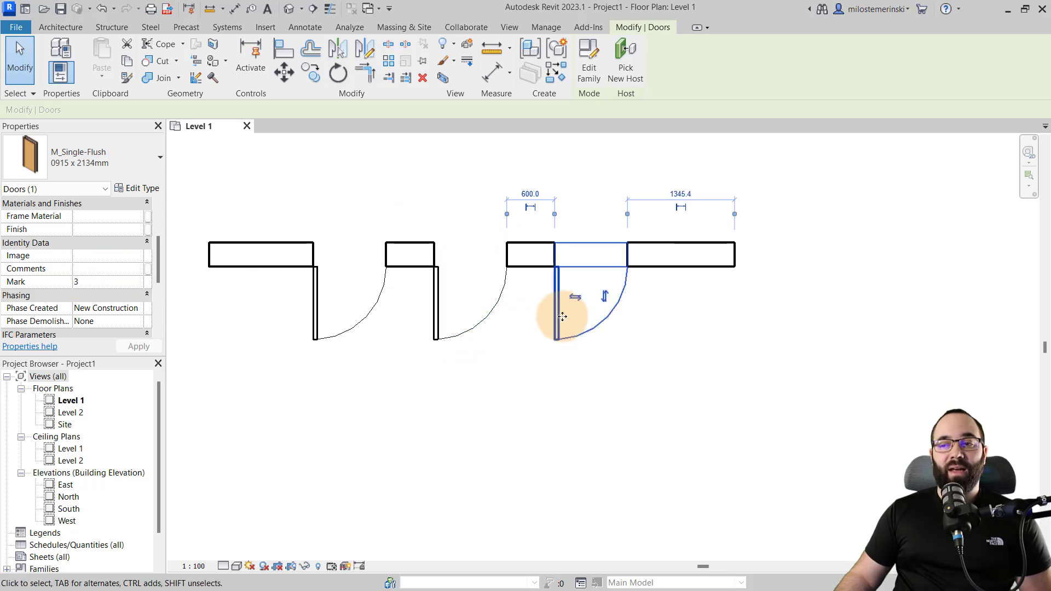
click(511, 369)
Set the Description type parameter of the leftmost door's 0915 x 2134mm type to "Something else"
click(353, 307)
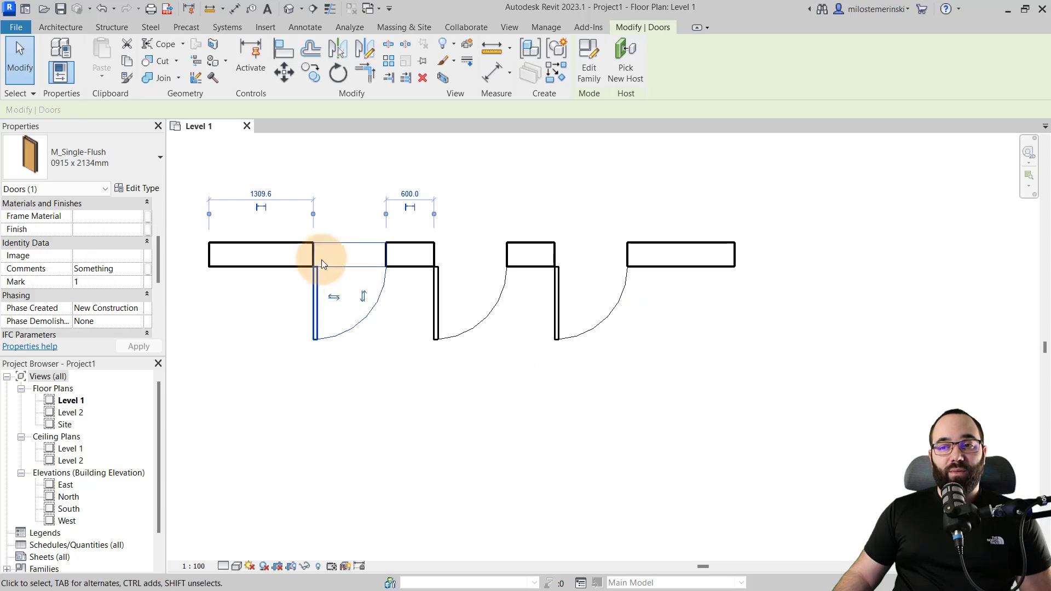
click(150, 189)
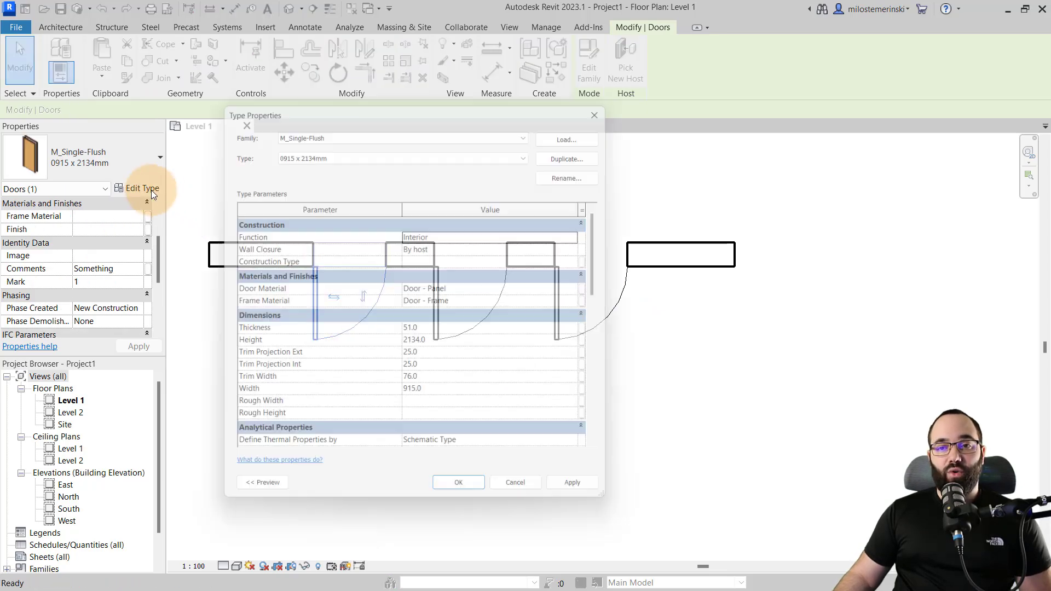
scroll(335, 310, down, 10)
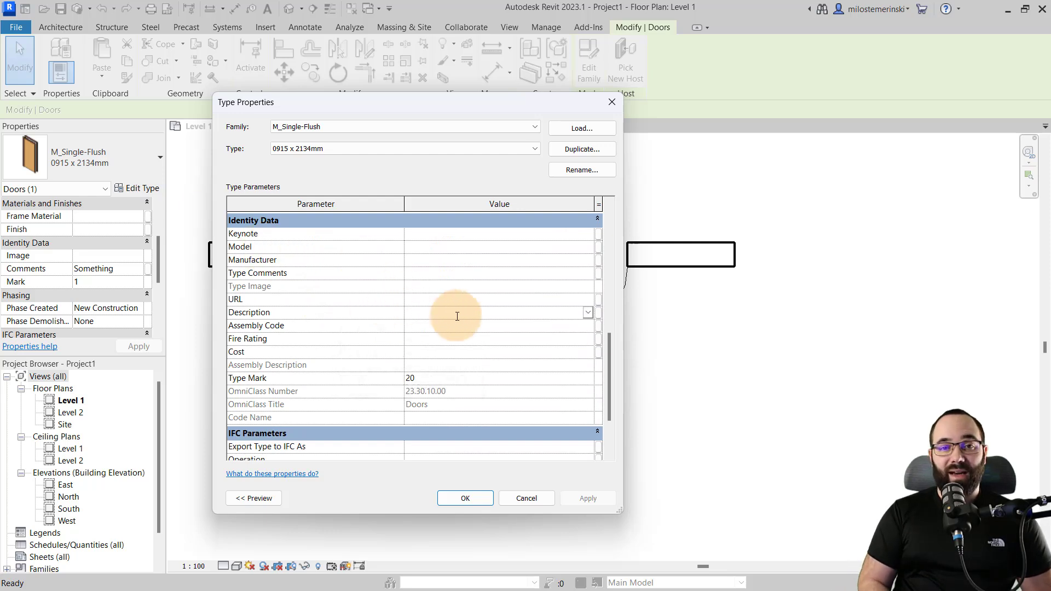
text(Something else)
click(573, 498)
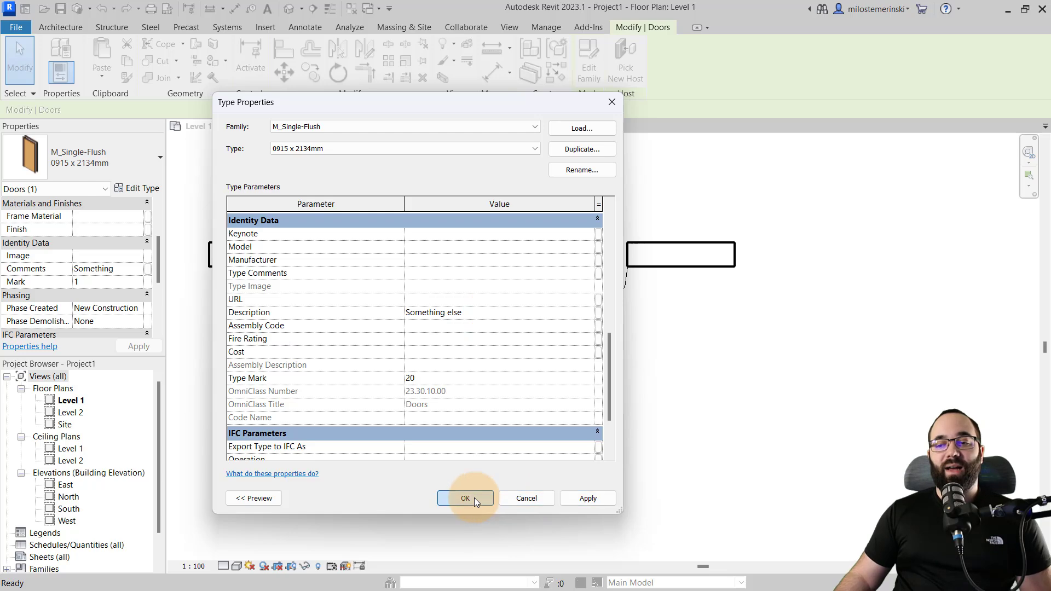
click(474, 498)
Check the Description type parameter from the middle door and from the rightmost door
click(435, 329)
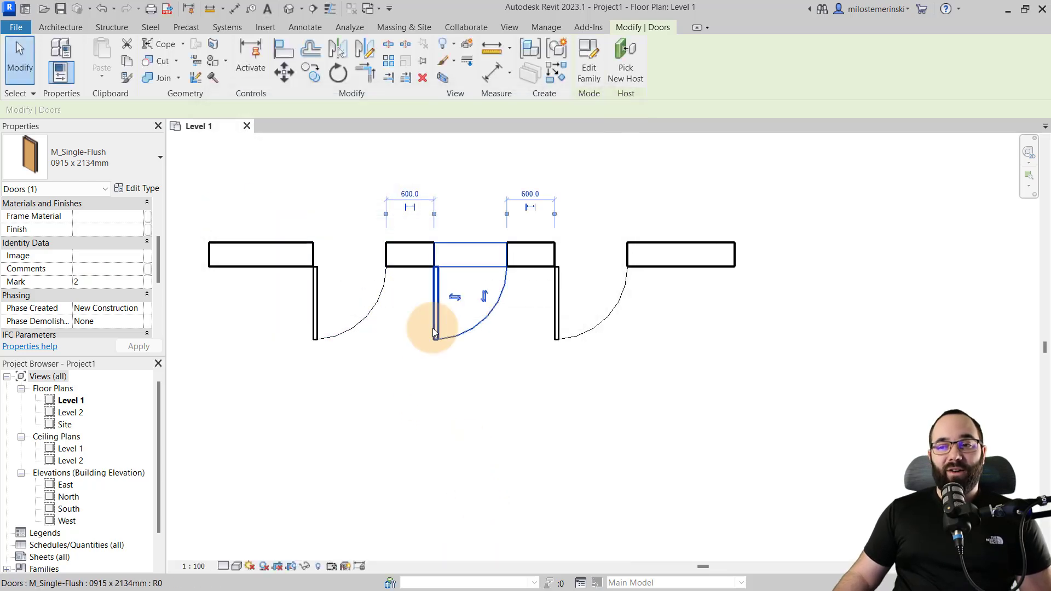
click(137, 187)
scroll(358, 284, down, 5)
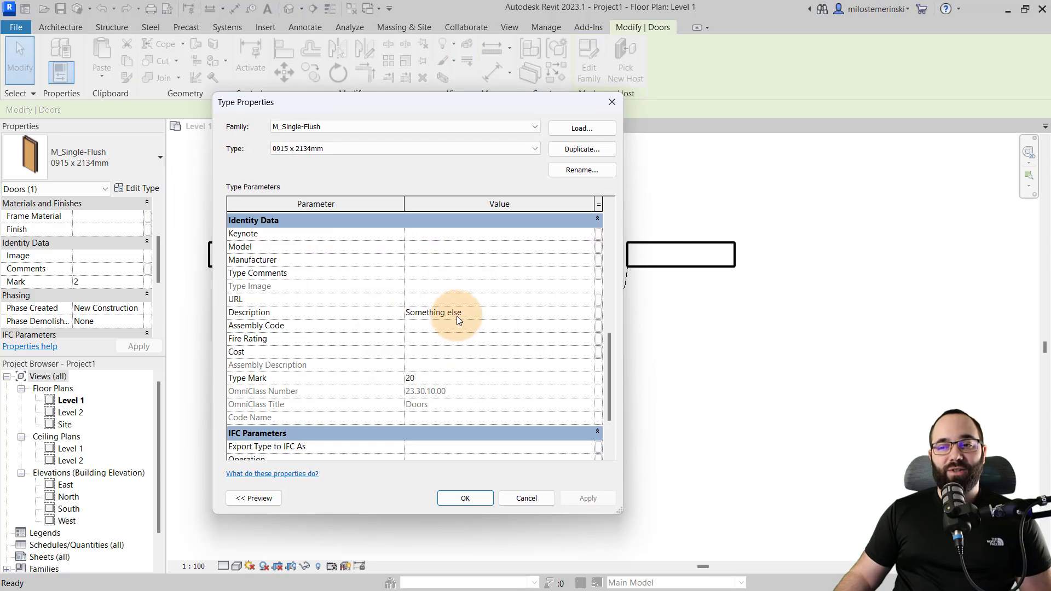
click(612, 102)
click(612, 299)
click(137, 188)
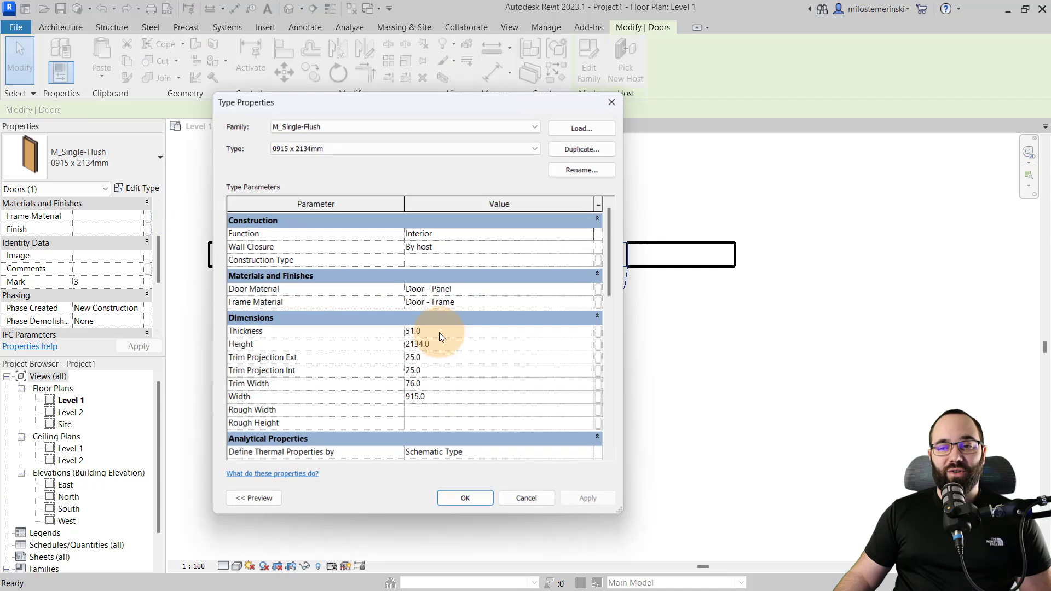
scroll(343, 293, down, 5)
click(466, 498)
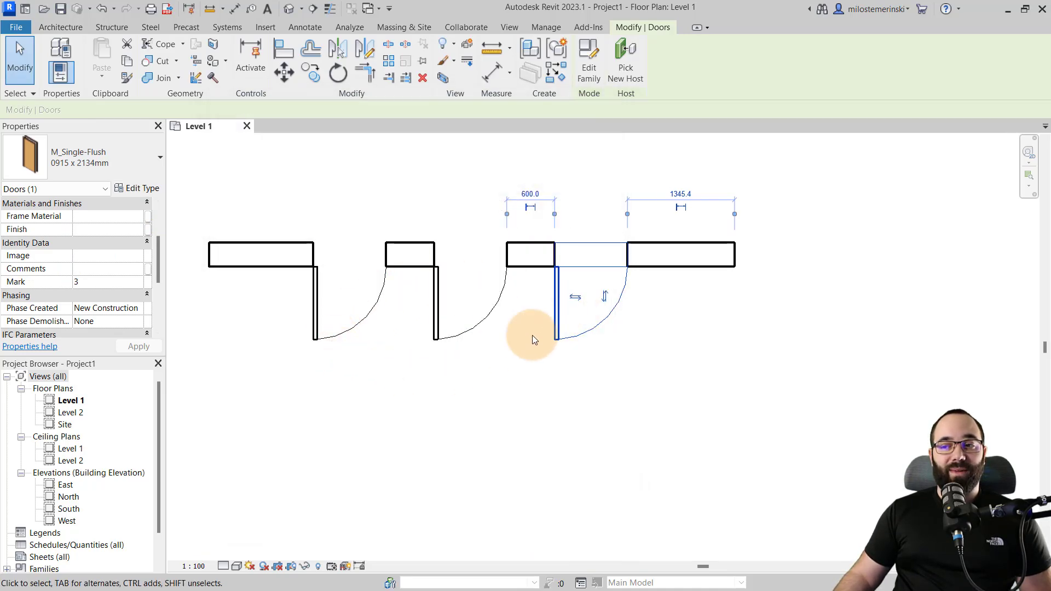
click(517, 366)
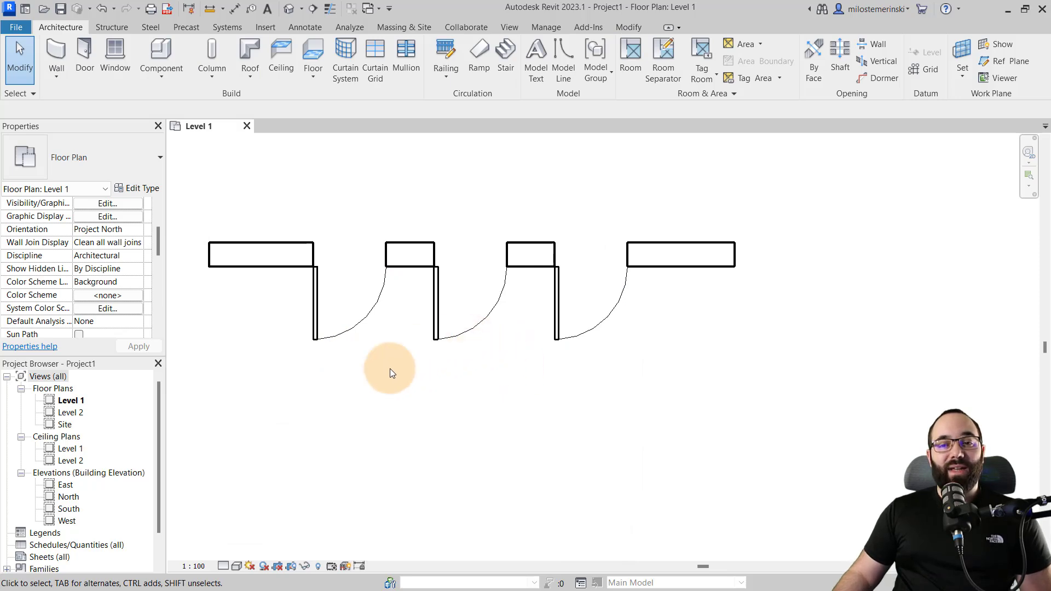
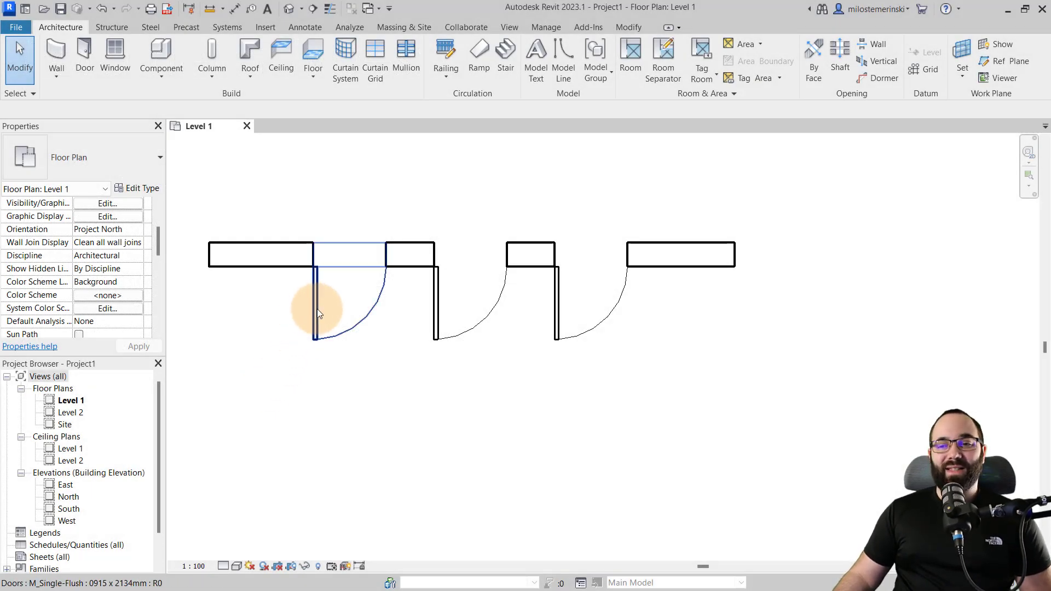
Compare the Identity Data, Phasing and IFC instance parameters of the leftmost door with those of its host wall
click(317, 309)
scroll(137, 277, down, 2)
scroll(126, 296, up, 2)
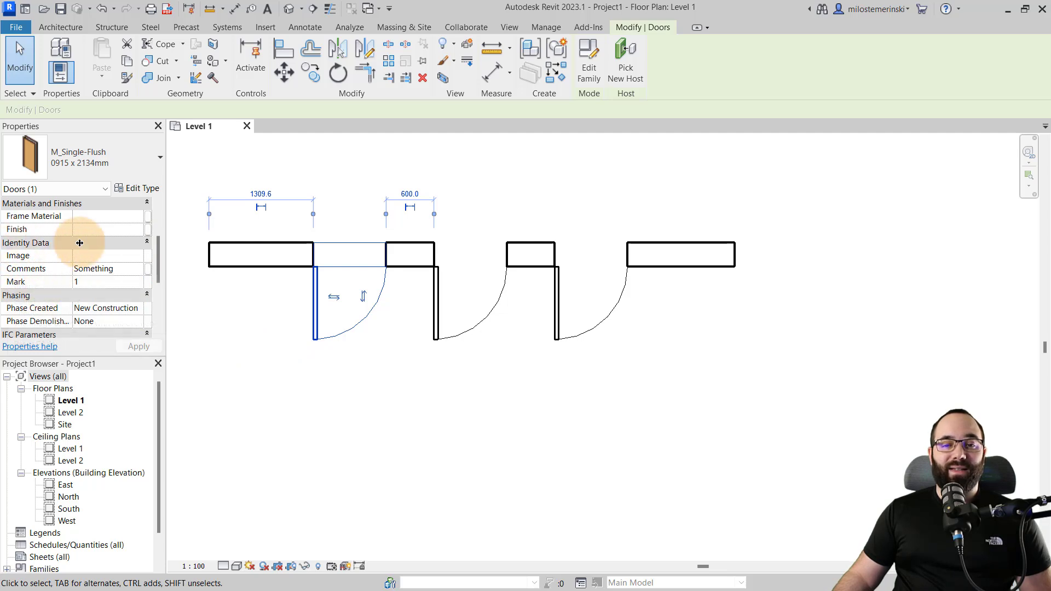
scroll(54, 313, down, 2)
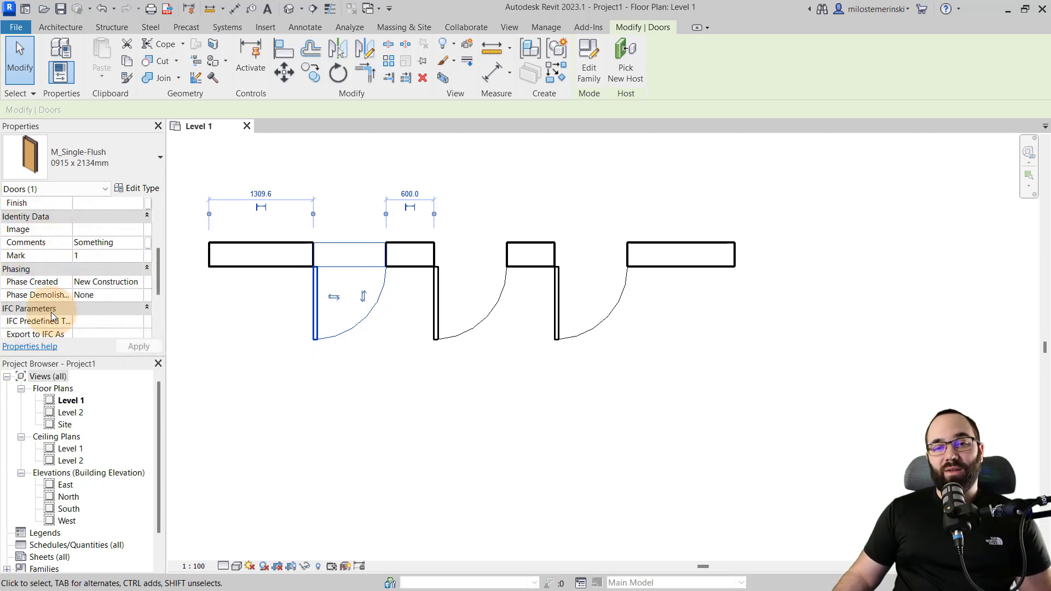
click(232, 307)
click(221, 264)
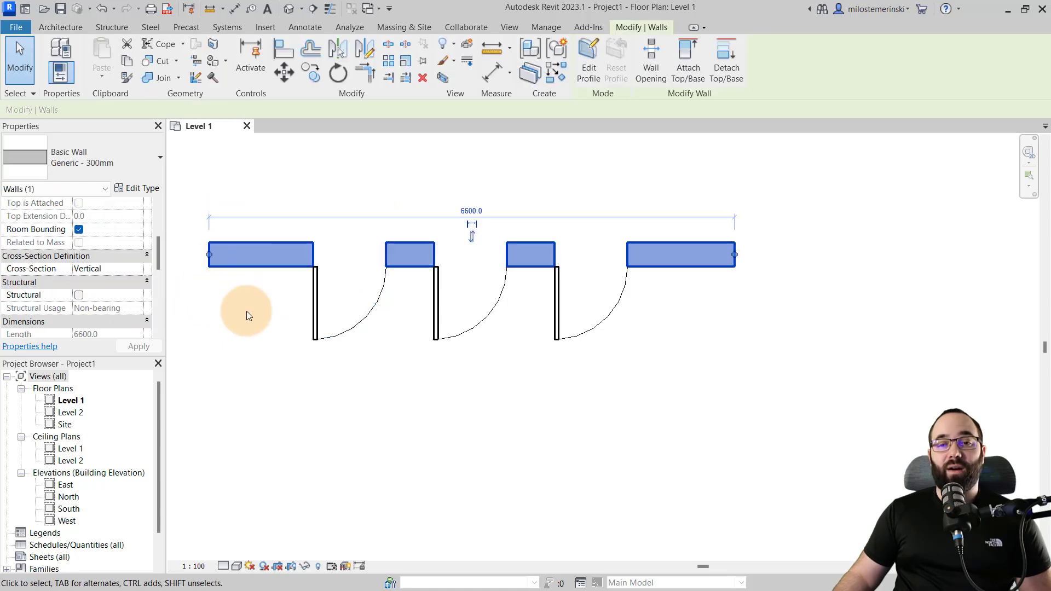
scroll(87, 272, down, 5)
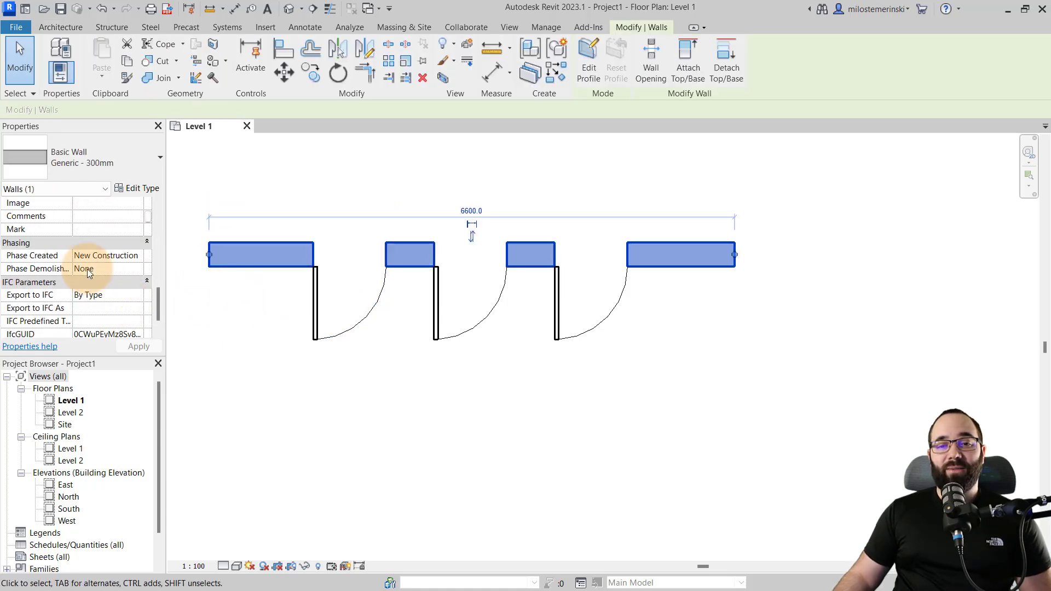
scroll(86, 281, up, 1)
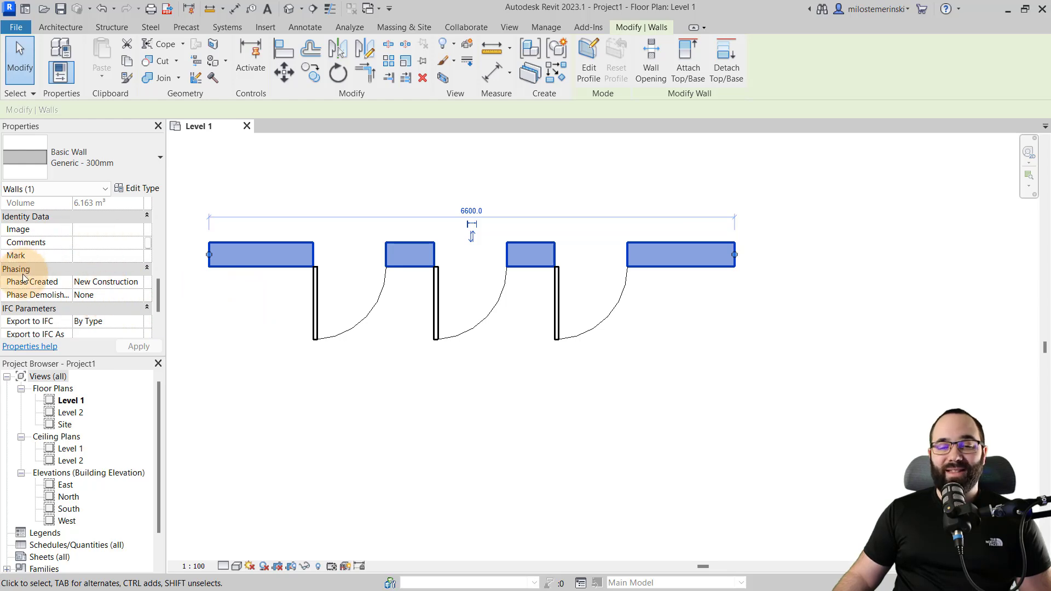
Compare the Identity Data and IFC type parameters of the Generic - 300mm wall with those of the leftmost door's type
click(140, 191)
scroll(346, 313, down, 6)
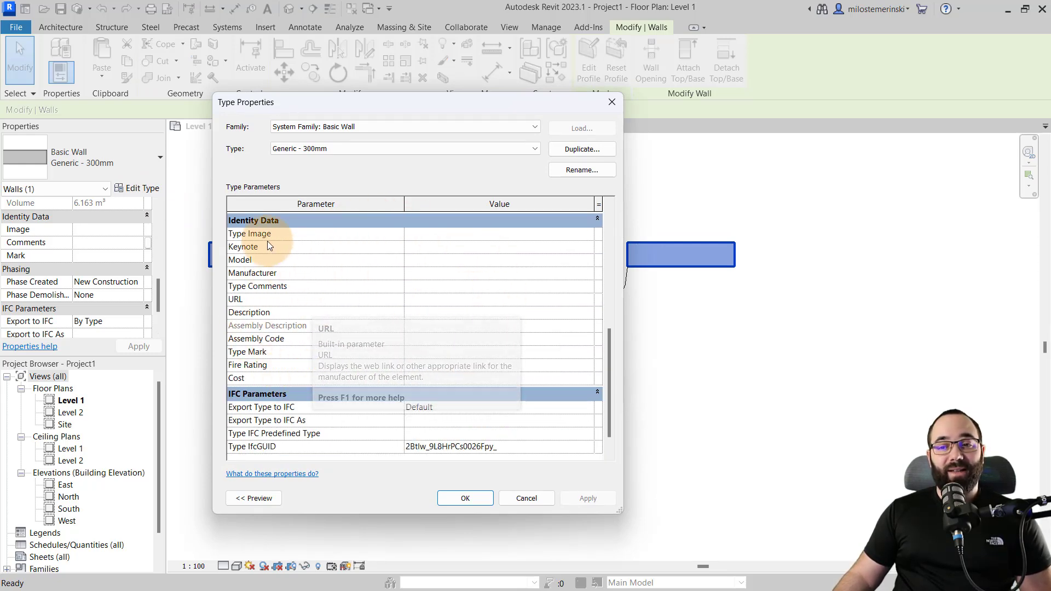
click(527, 499)
click(318, 300)
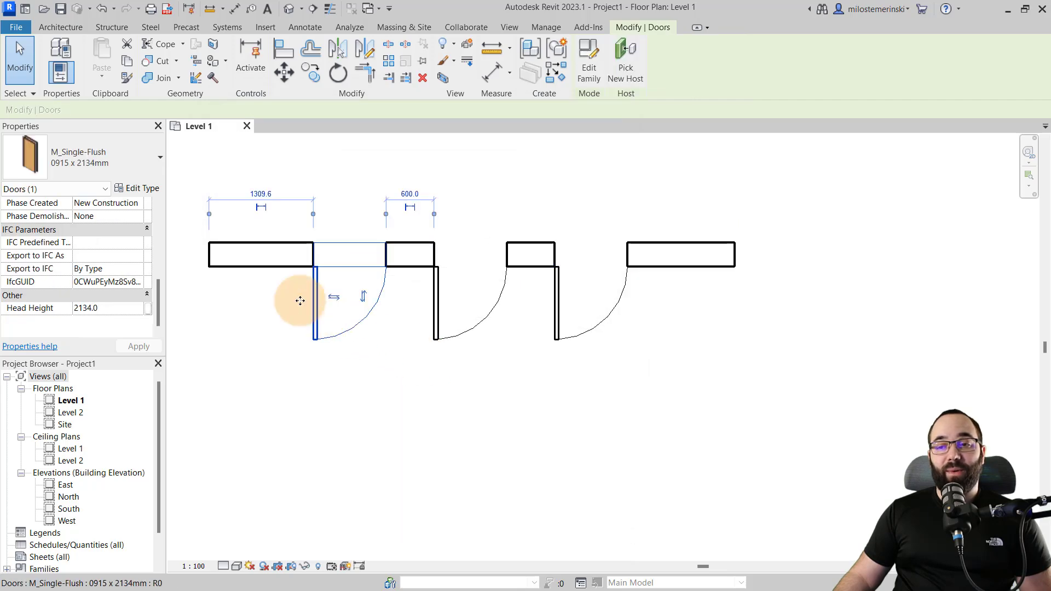
click(153, 189)
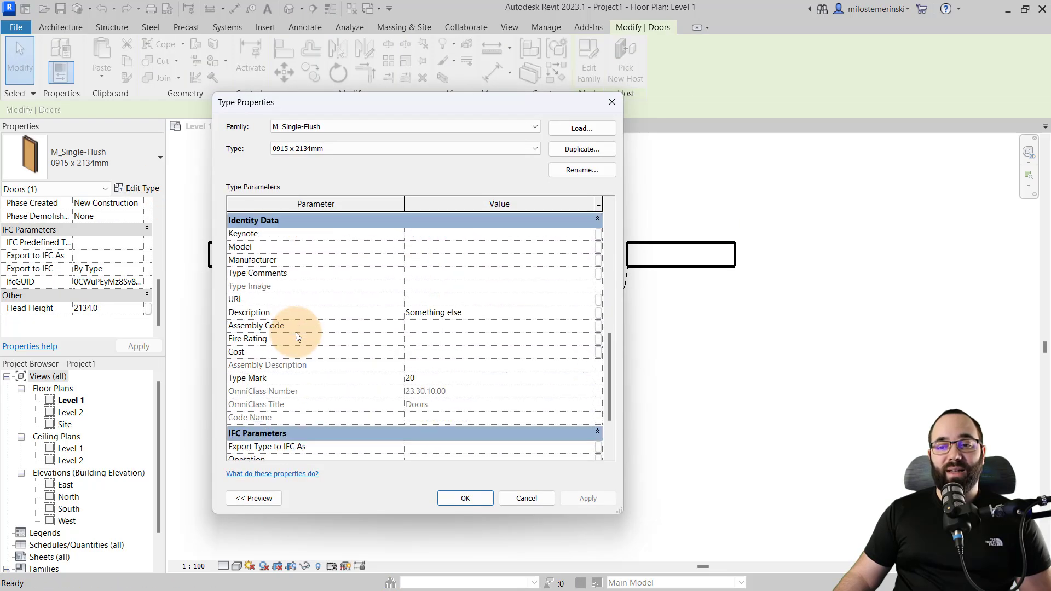
click(512, 498)
click(353, 419)
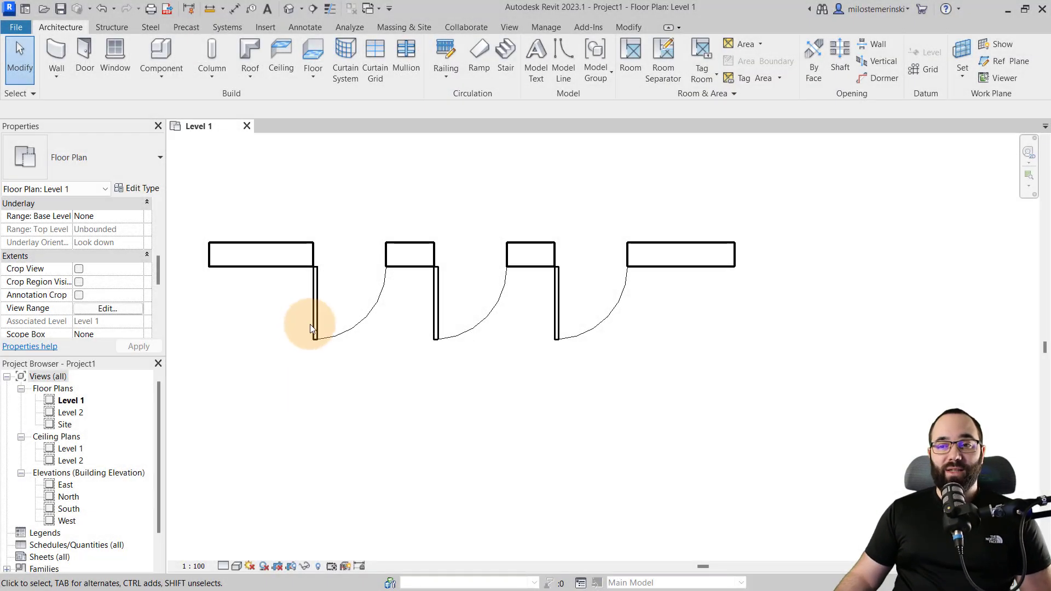
Open the leftmost door's M_Single-Flush family for editing and bring up its family types
click(311, 328)
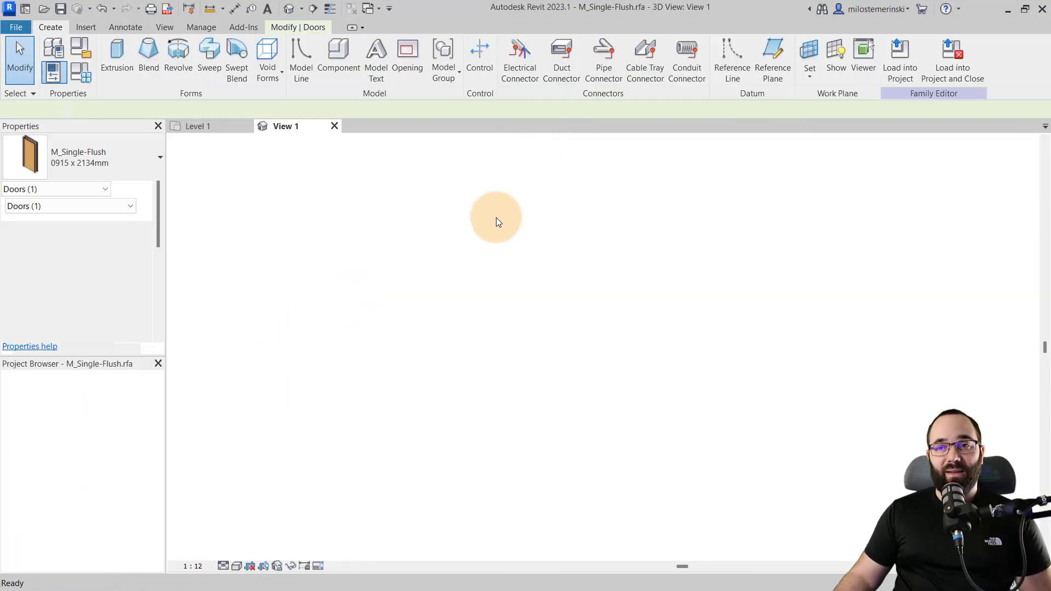
click(80, 73)
drag(211, 94, 180, 94)
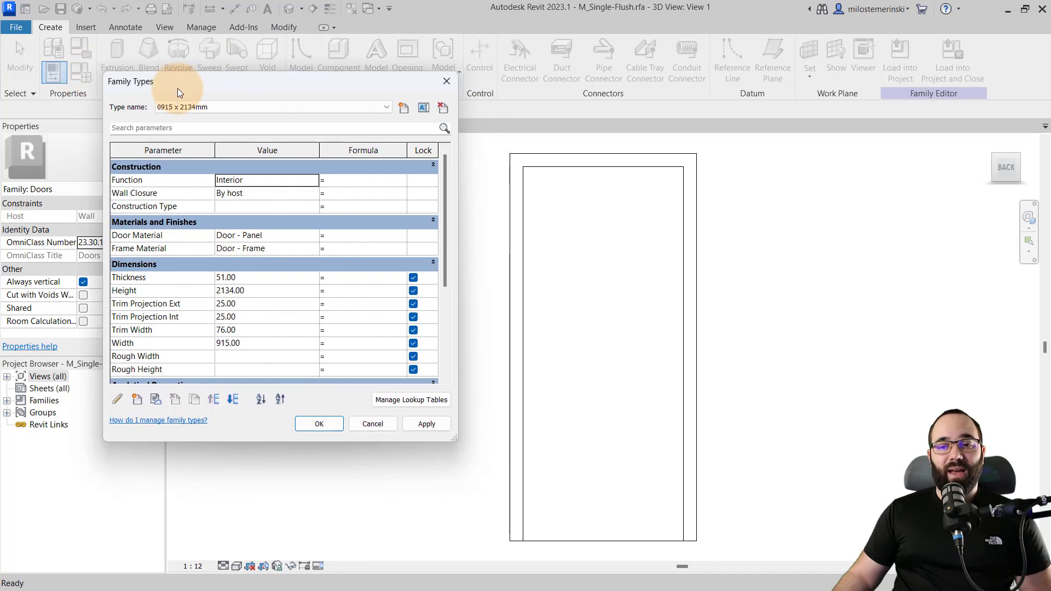
Add a Text type parameter named "Test Family Parameter" to the door family, grouped under Other
click(137, 399)
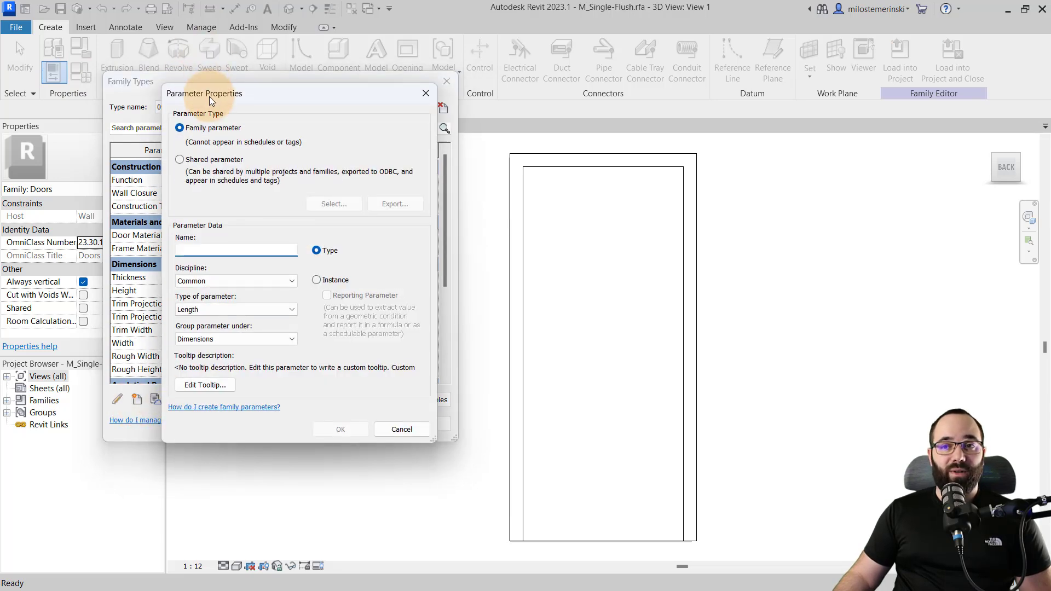
drag(212, 93, 204, 101)
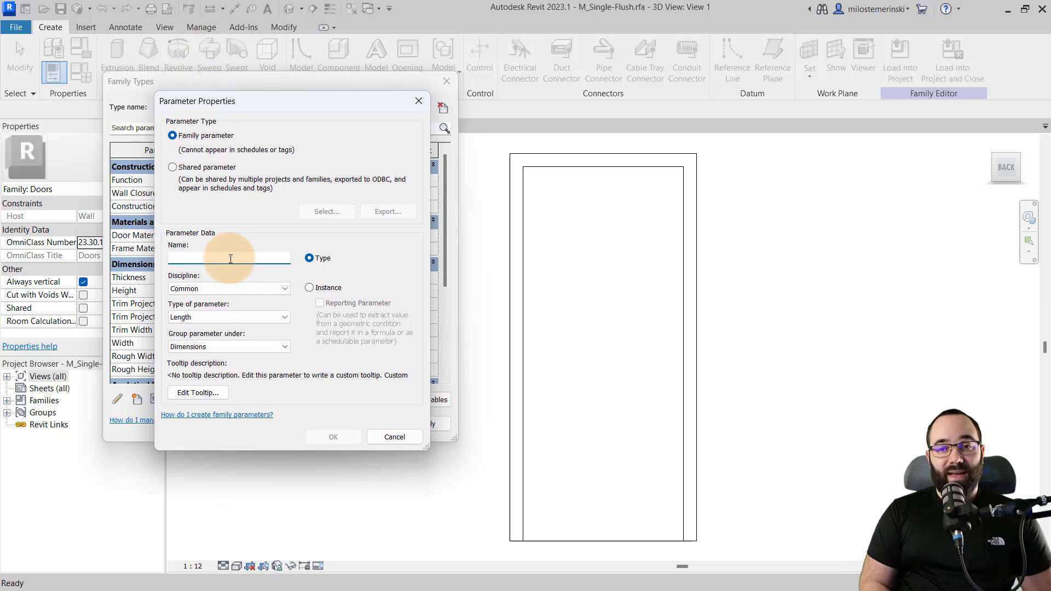
text(Test Family Parameter)
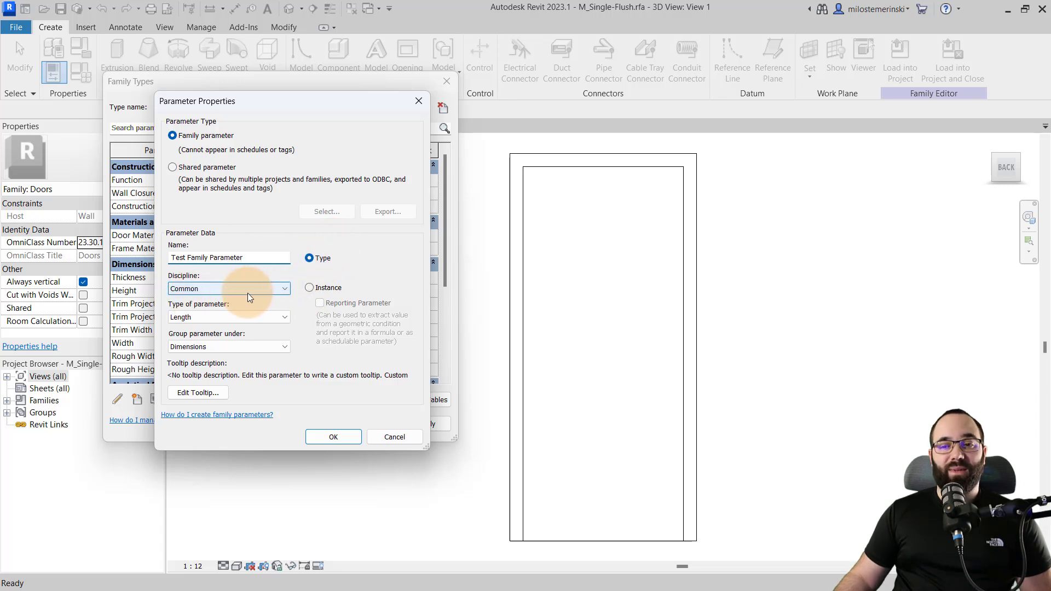
click(220, 319)
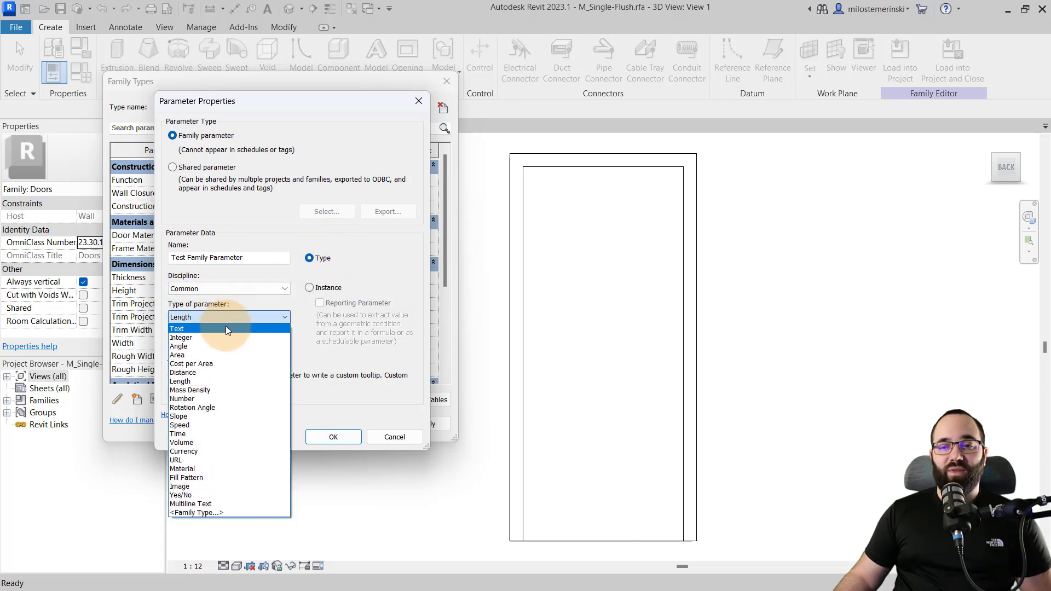
click(196, 330)
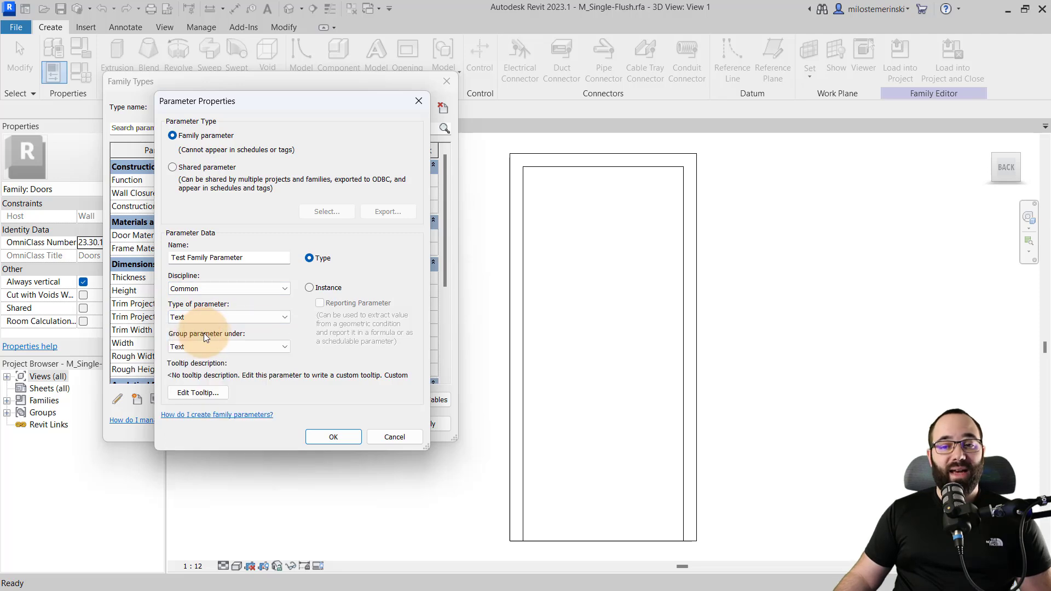
click(225, 346)
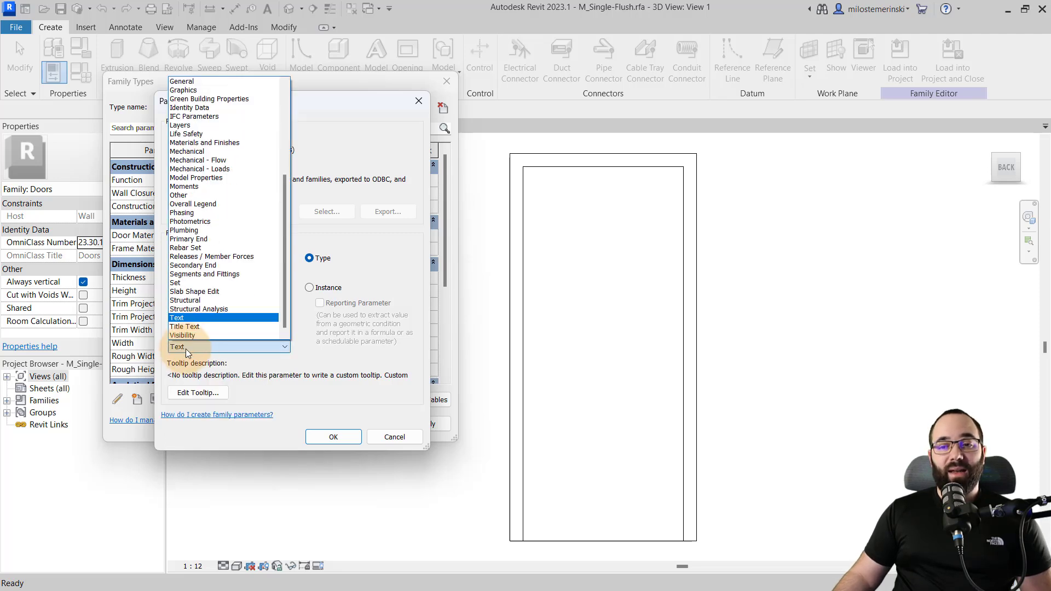
click(187, 196)
click(324, 436)
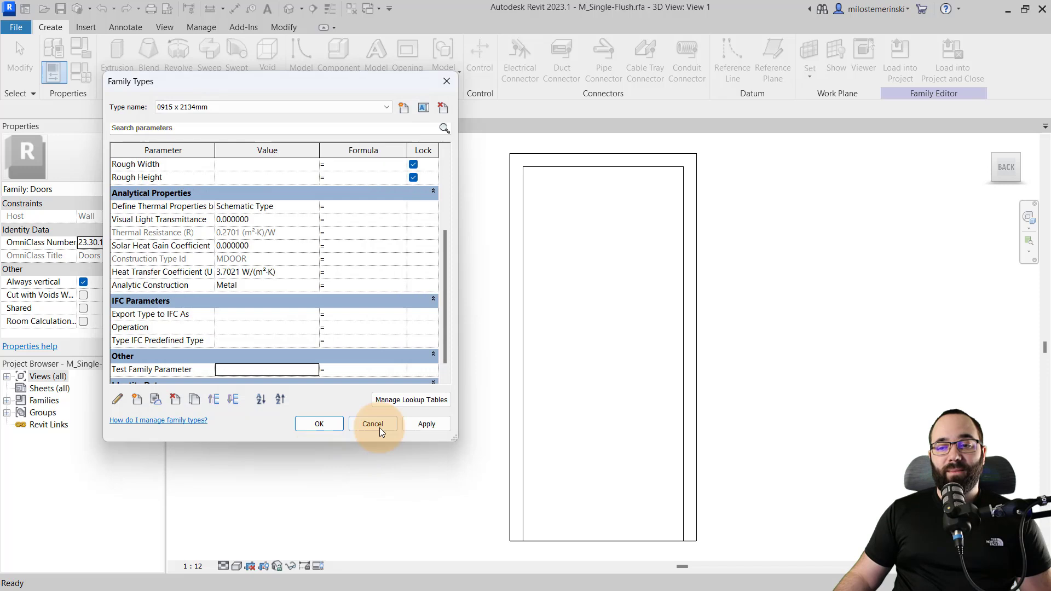
click(317, 424)
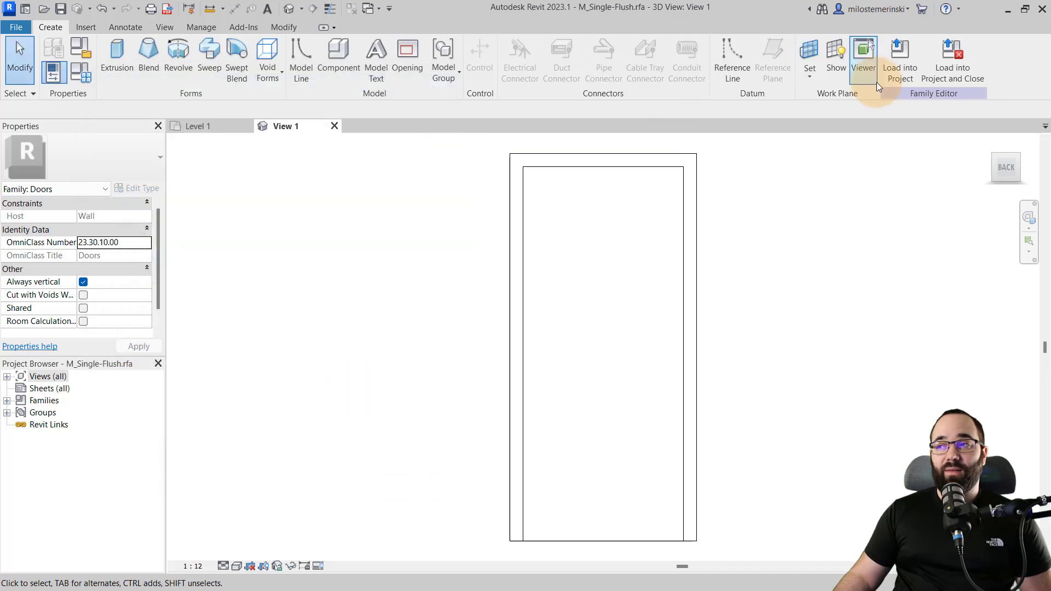
Load the edited door family into the project and close it without saving the family file
click(955, 72)
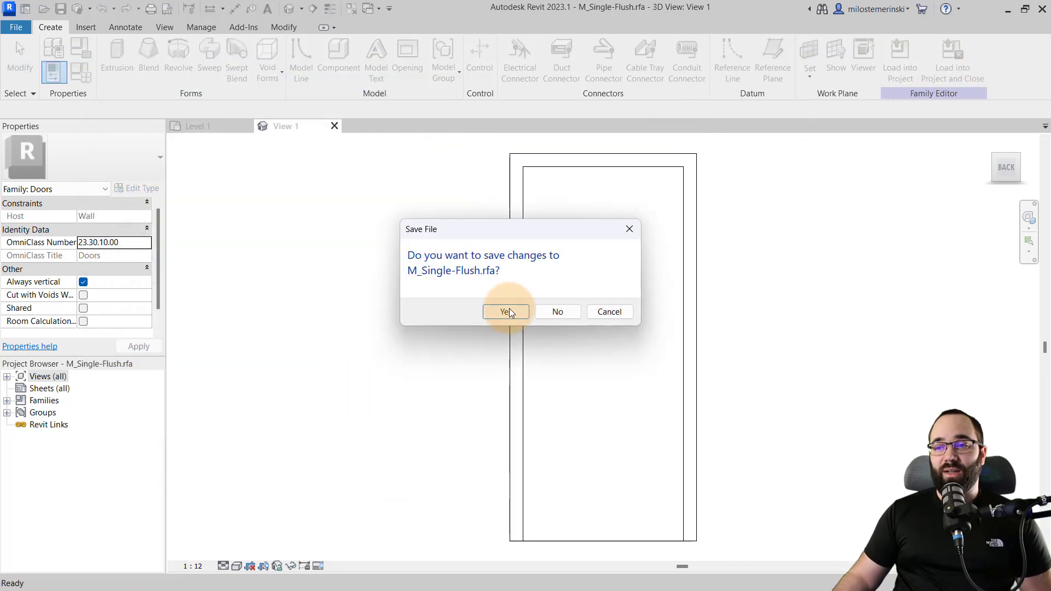
click(558, 312)
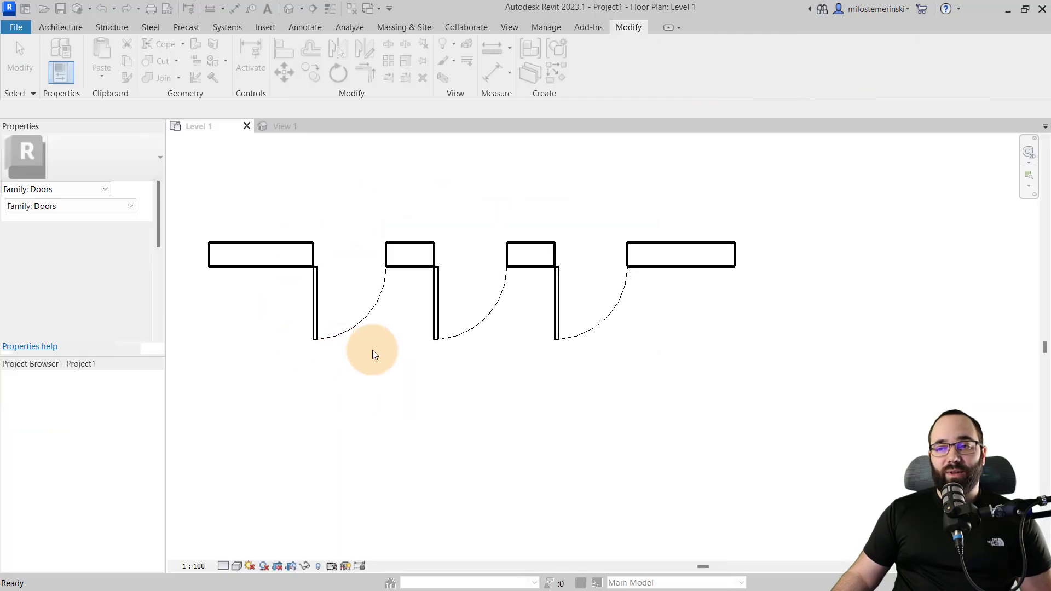
click(438, 263)
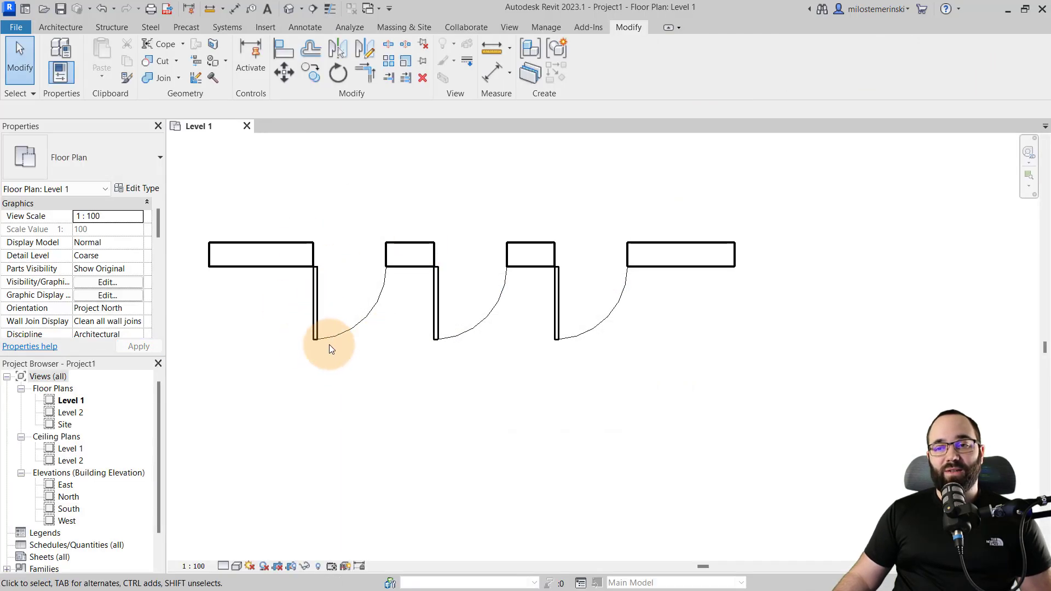
Check the type properties of the leftmost and middle doors for Test Family Parameter
click(334, 327)
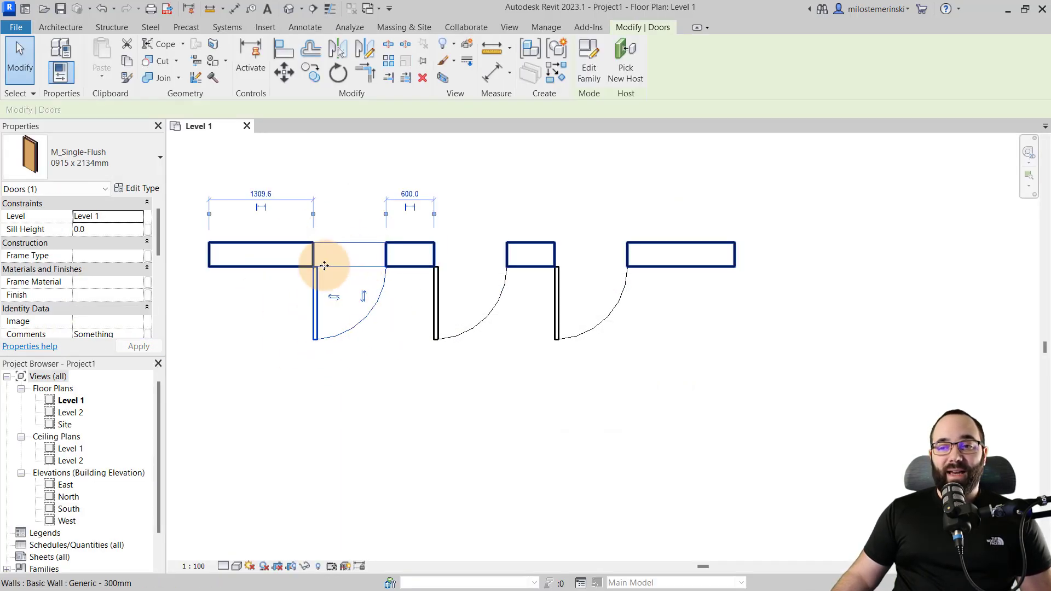
click(139, 188)
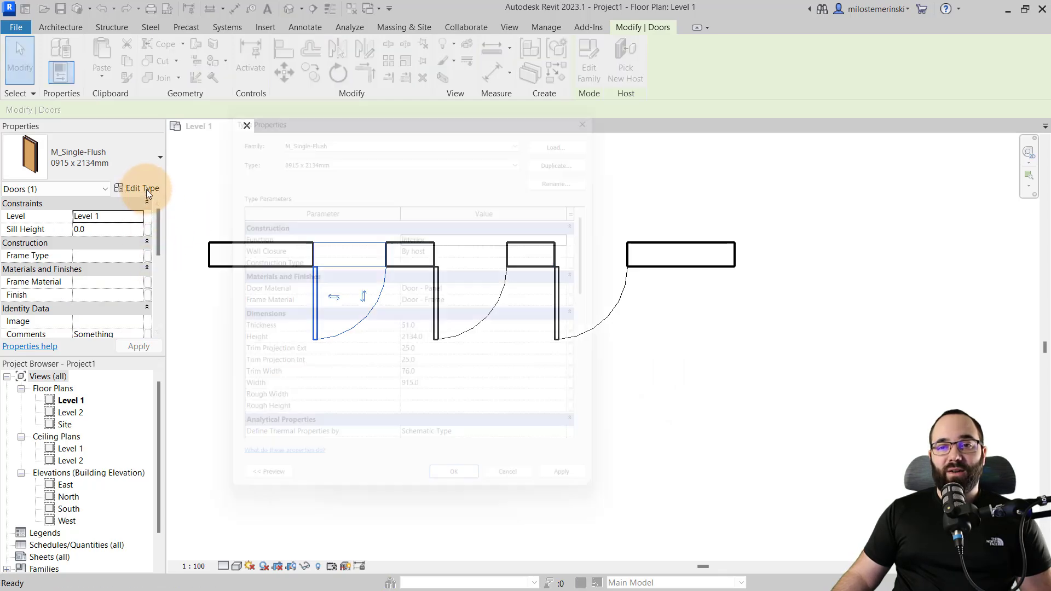
scroll(343, 304, down, 3)
scroll(327, 298, down, 6)
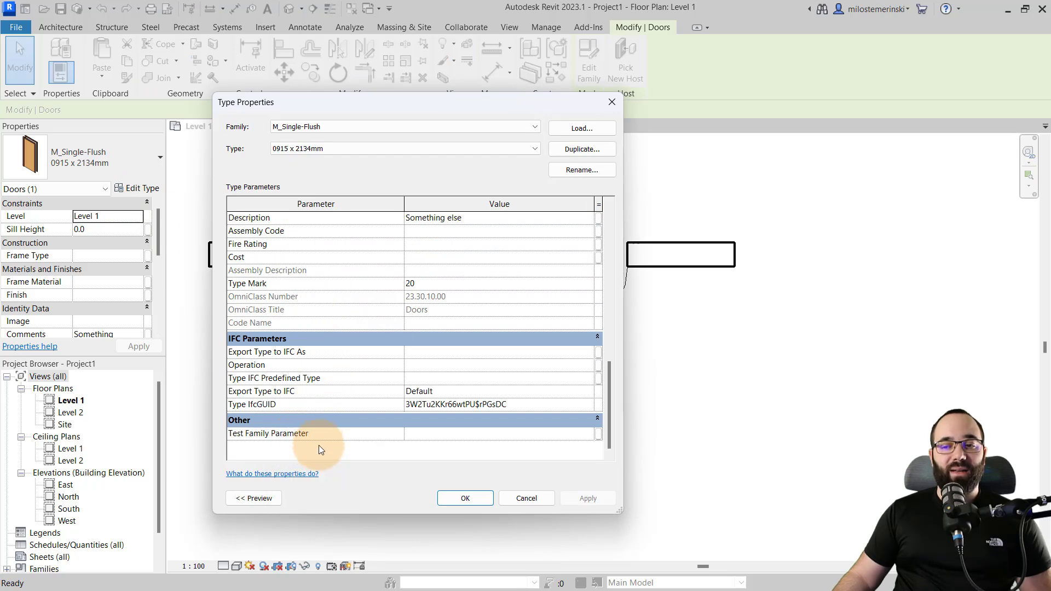
click(523, 498)
click(464, 344)
click(140, 188)
scroll(331, 317, down, 6)
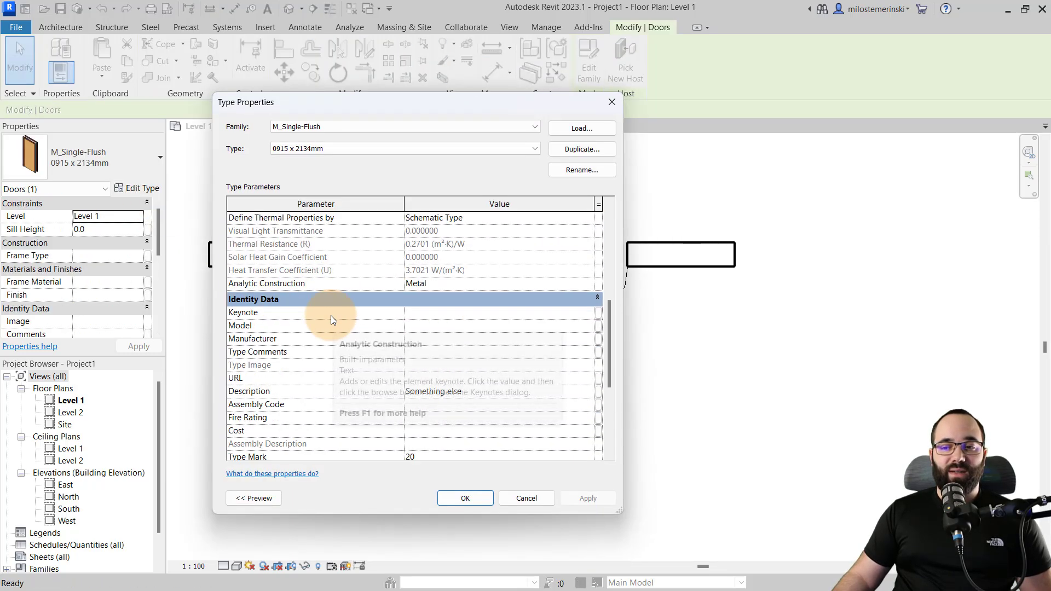
click(523, 498)
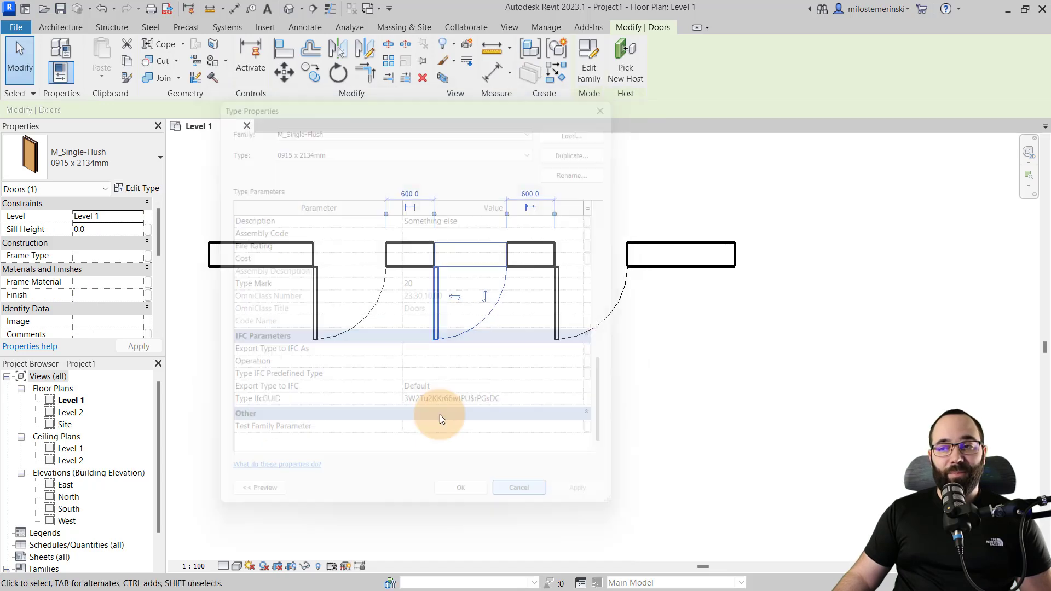
Check the type properties of the Generic - 300mm wall for Test Family Parameter, and clear the selection
key(Escape)
click(231, 267)
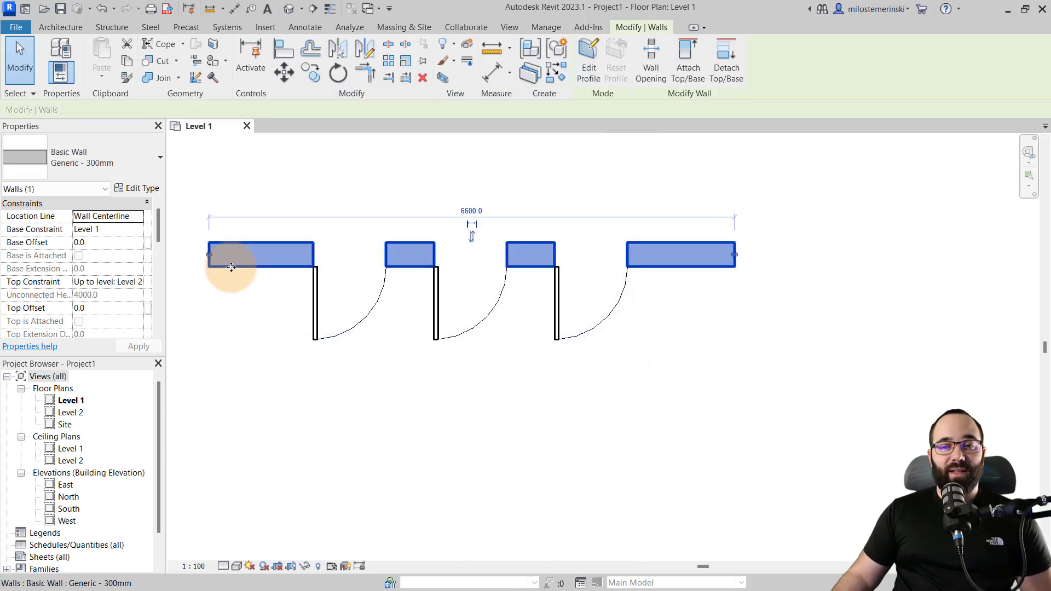
click(140, 188)
scroll(347, 319, down, 6)
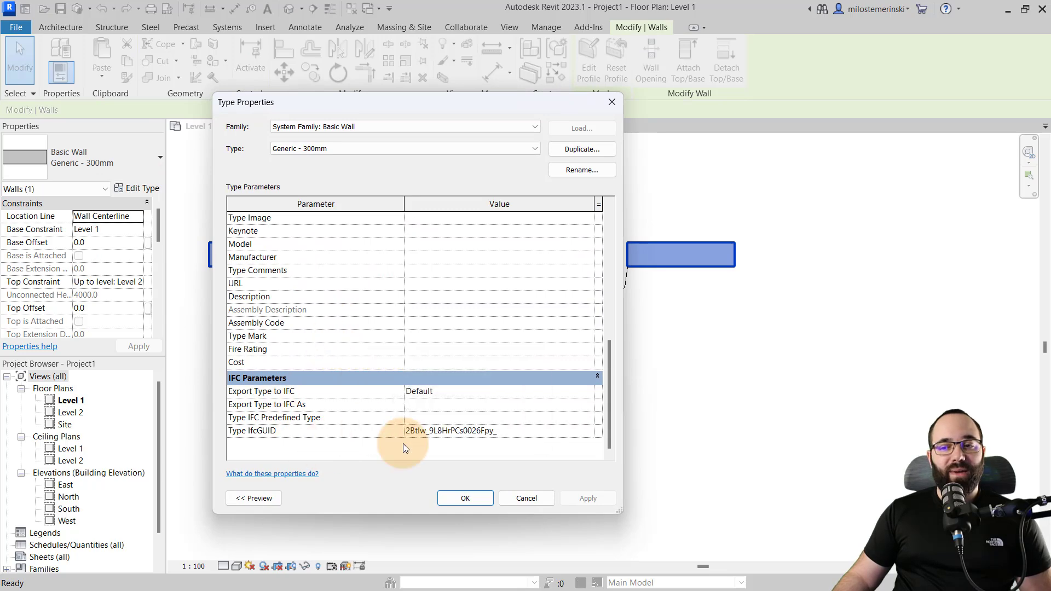
click(545, 500)
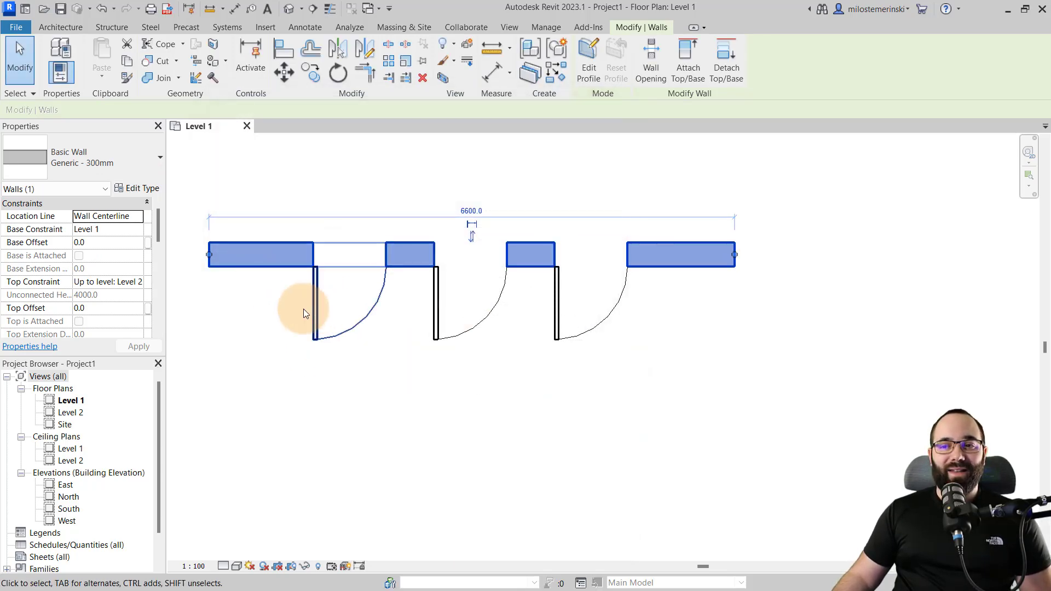
click(255, 314)
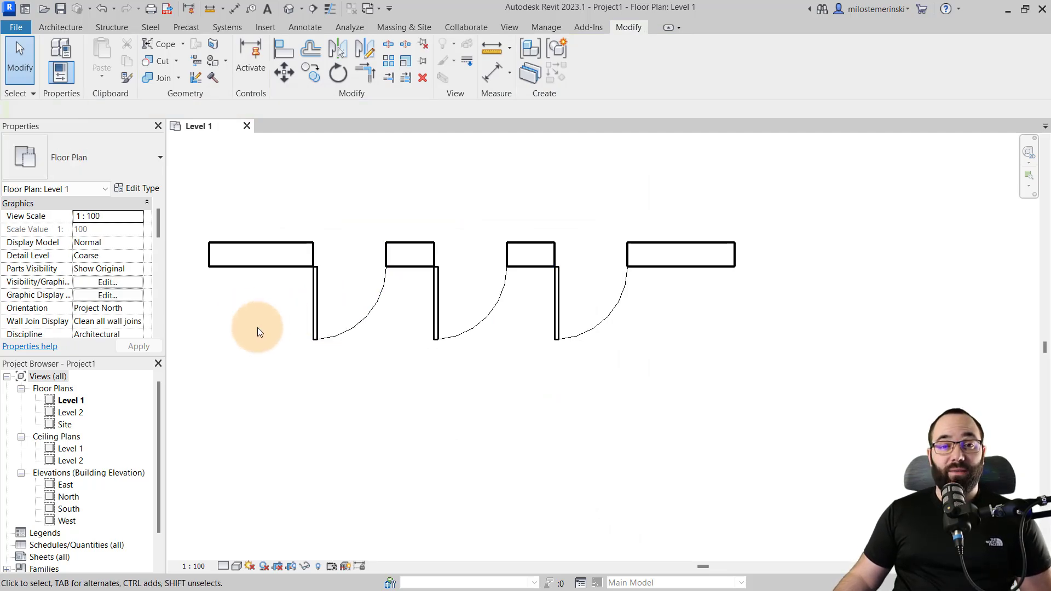
click(313, 337)
click(293, 354)
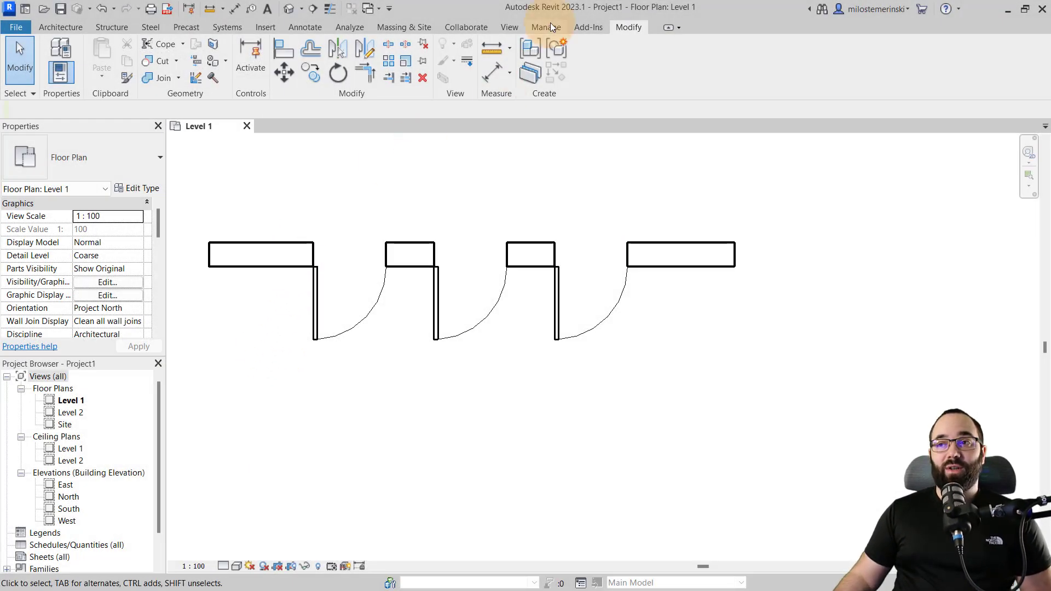
Define a new instance project parameter named "Test Project Parameter", of type Number and grouped under Other
click(548, 28)
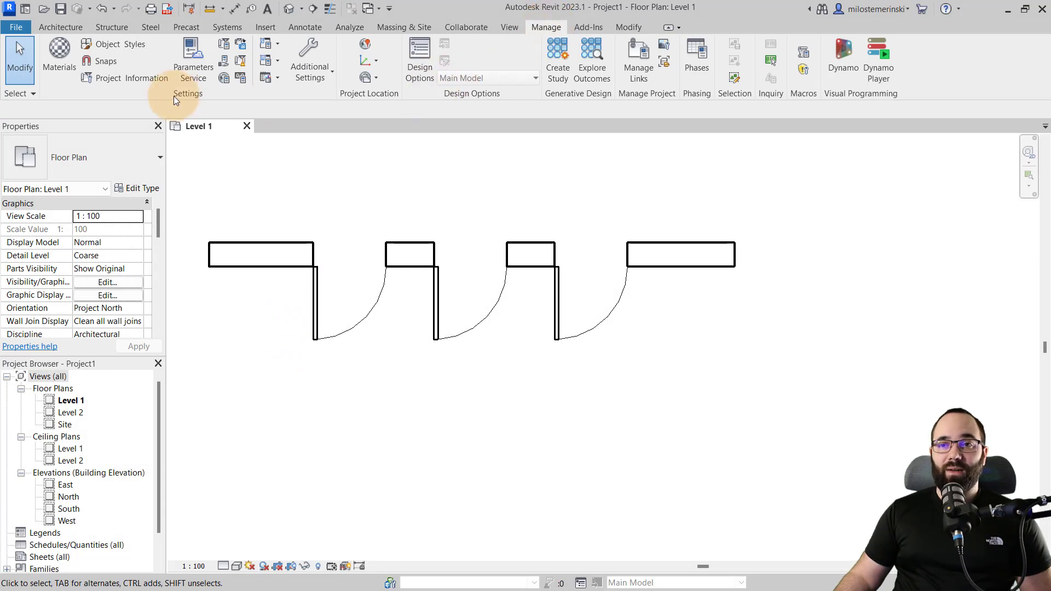
click(228, 47)
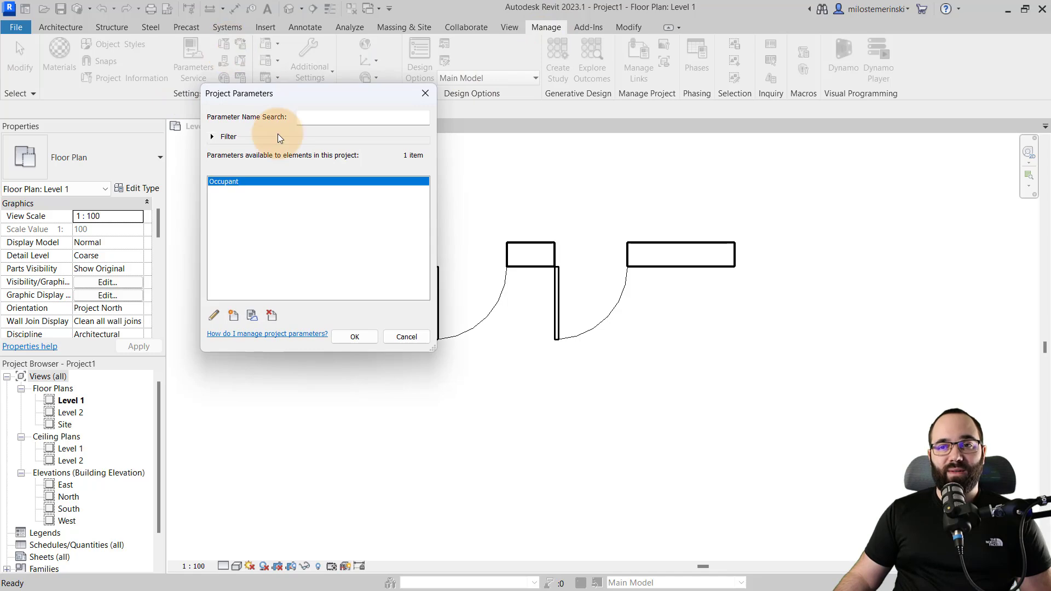
click(274, 215)
click(234, 316)
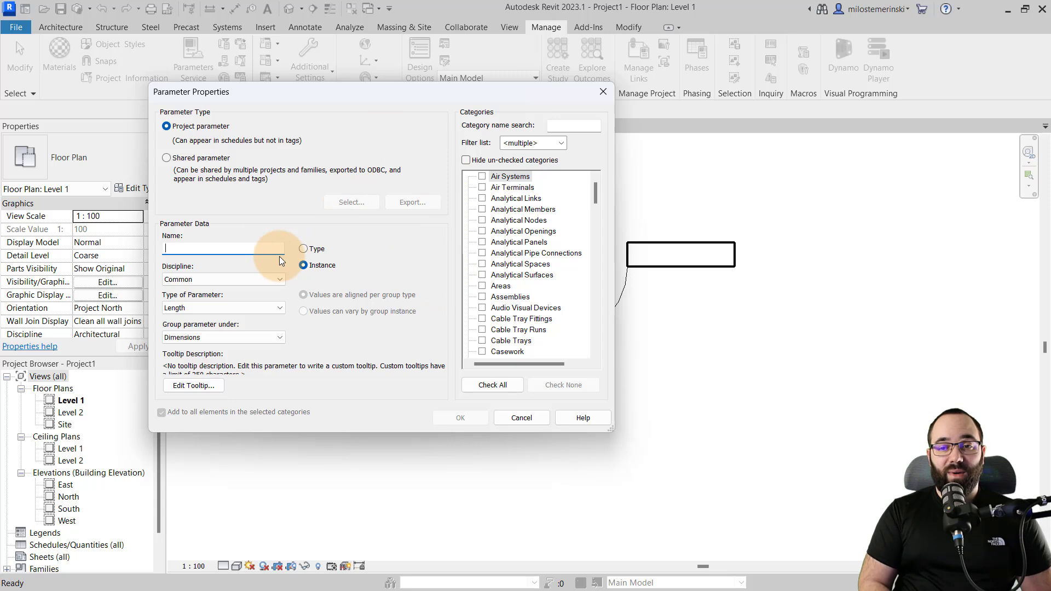
text(Test Project Parameter)
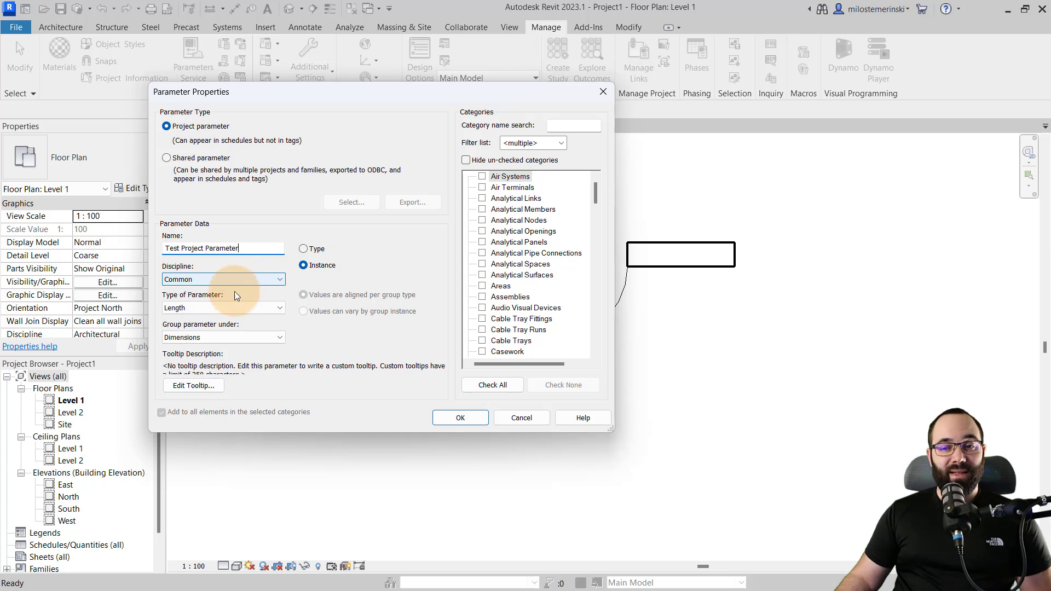
click(228, 312)
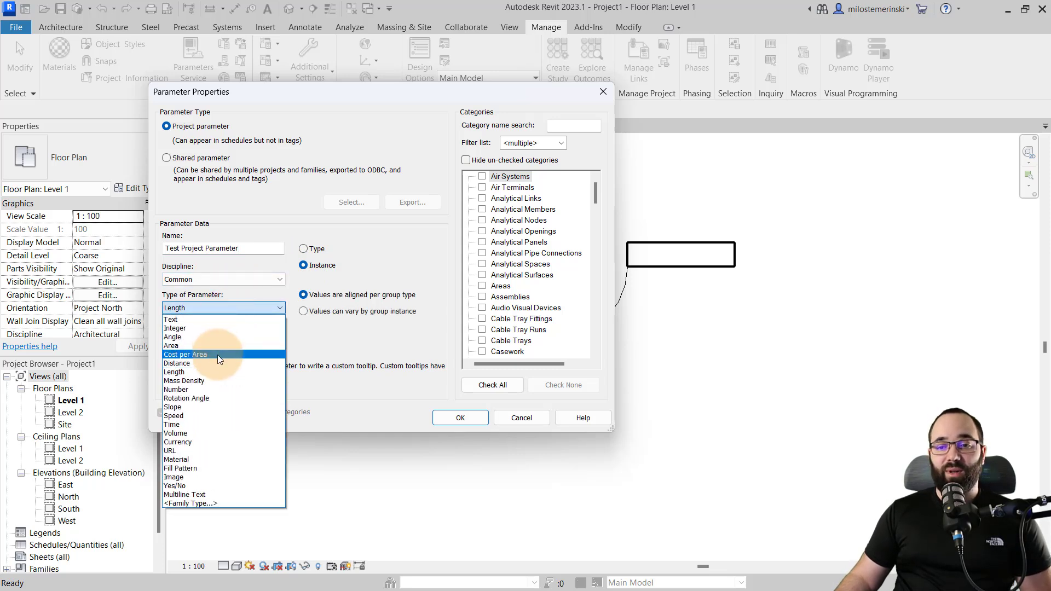
click(219, 390)
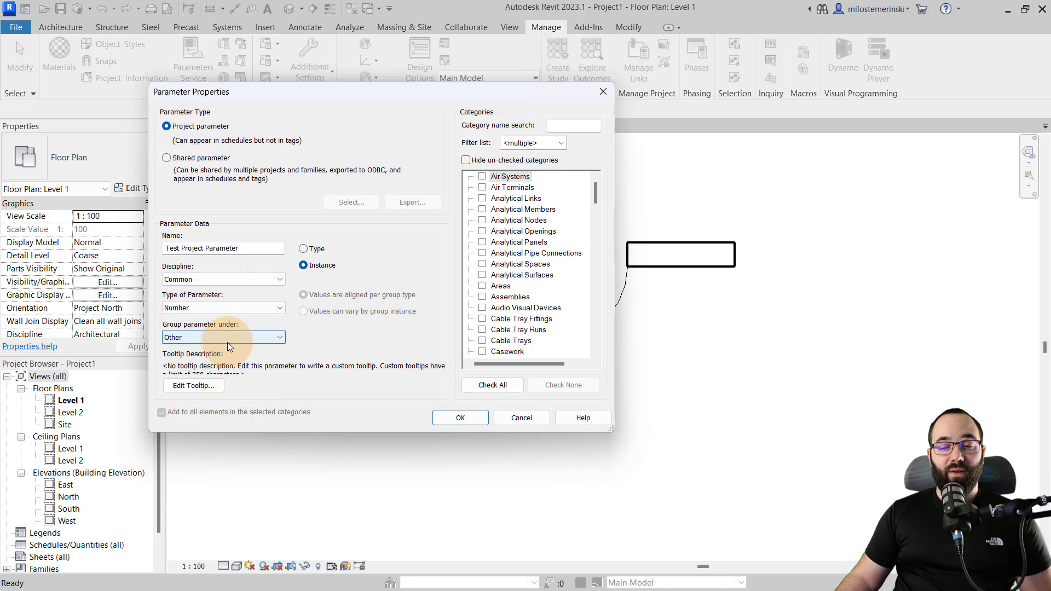
double_click(226, 340)
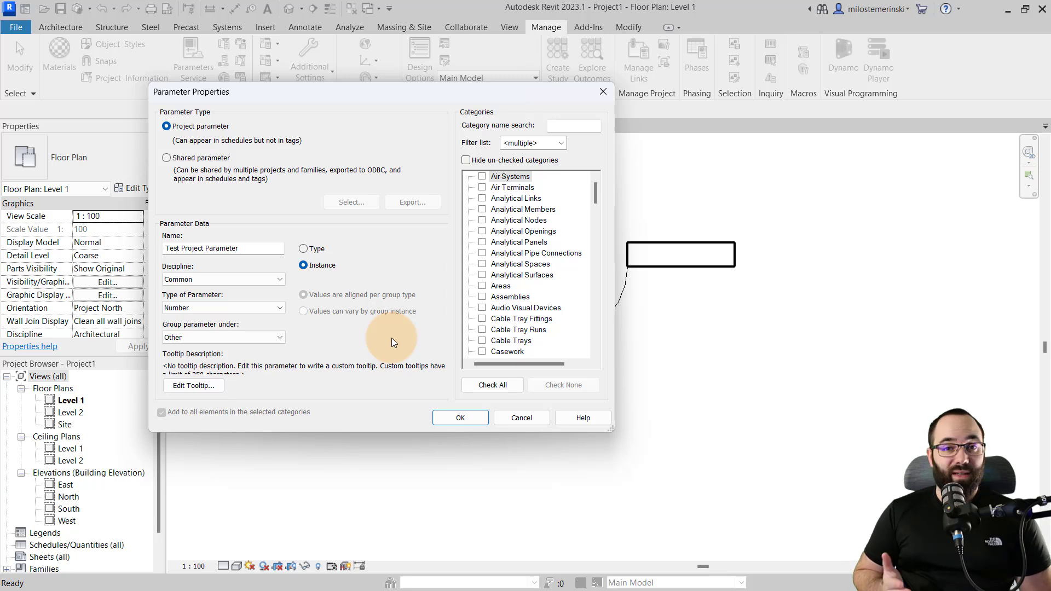
Assign Test Project Parameter to the Doors and Walls categories and confirm the project parameters
click(513, 255)
scroll(509, 284, down, 5)
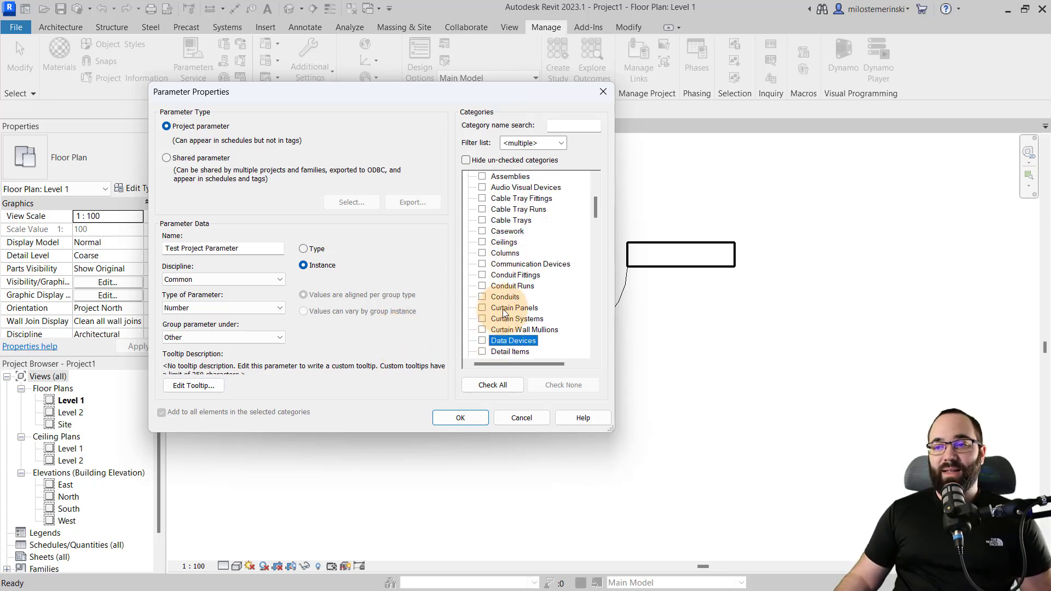
click(510, 308)
scroll(479, 333, down, 20)
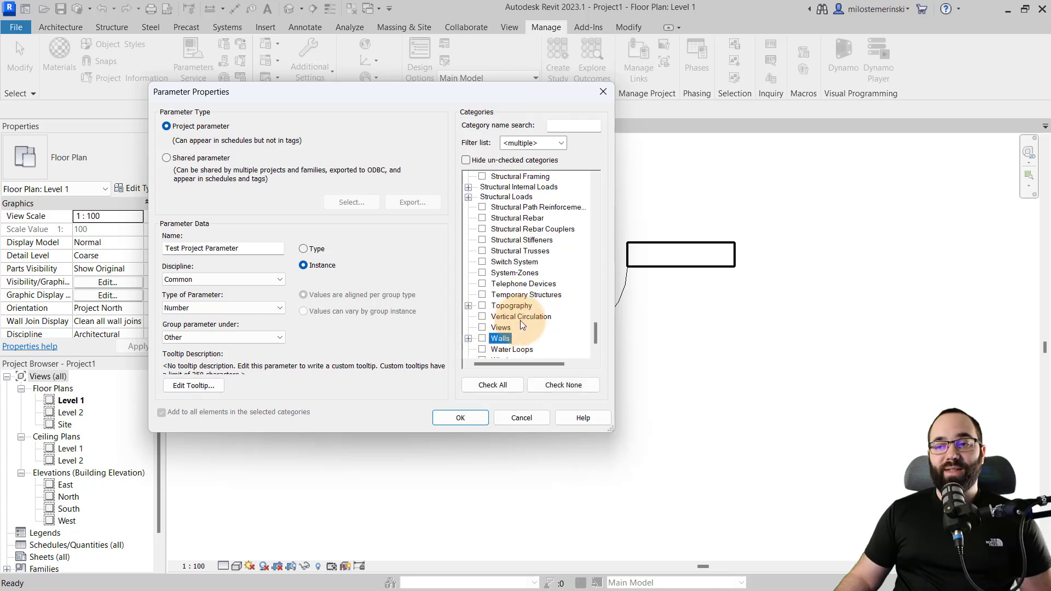
click(495, 328)
click(482, 327)
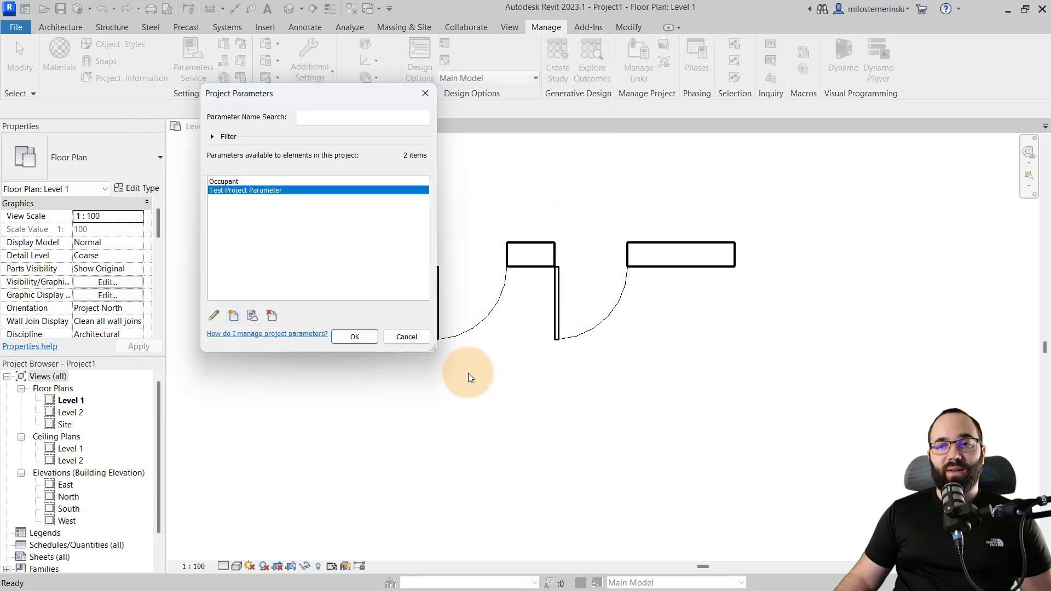
click(361, 334)
Check the leftmost door's instance properties for Test Project Parameter, widening the property name column
click(343, 333)
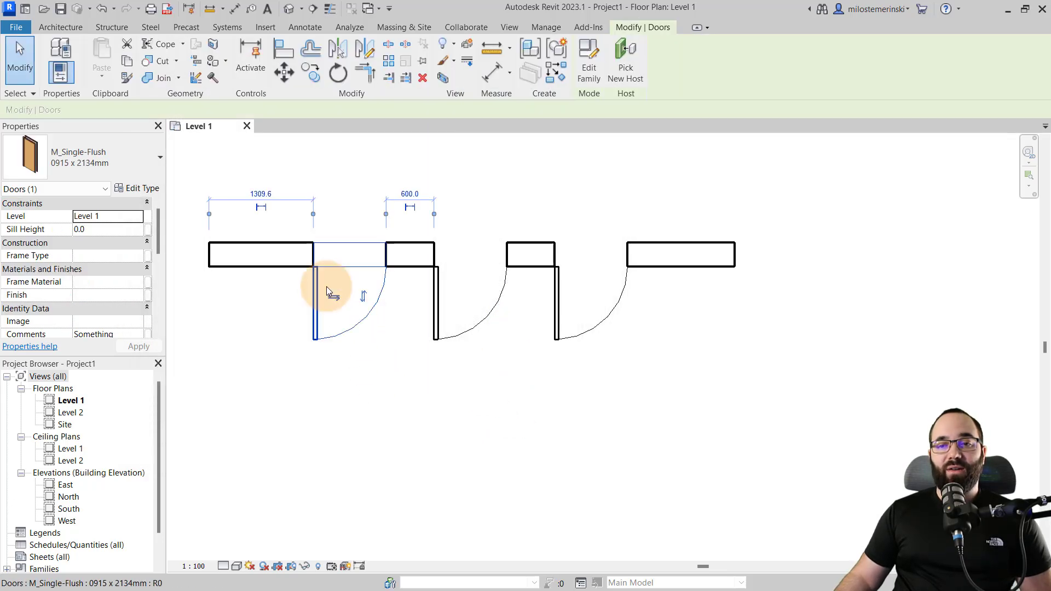
scroll(80, 274, down, 3)
scroll(80, 274, down, 3)
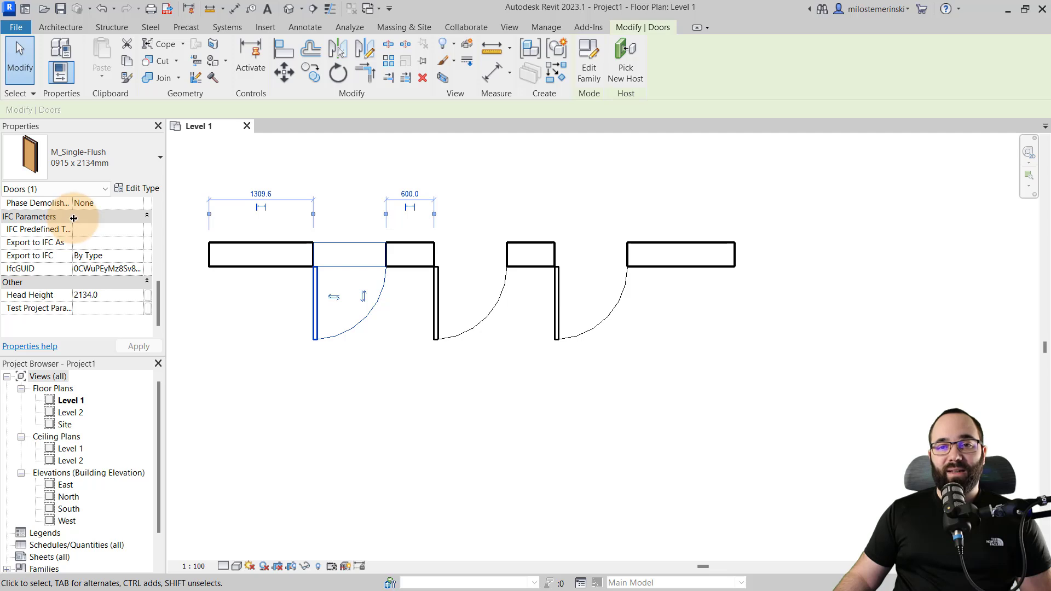
drag(73, 218, 94, 223)
Check the Generic - 300mm wall's instance properties for Test Project Parameter, and clear the selection
click(230, 258)
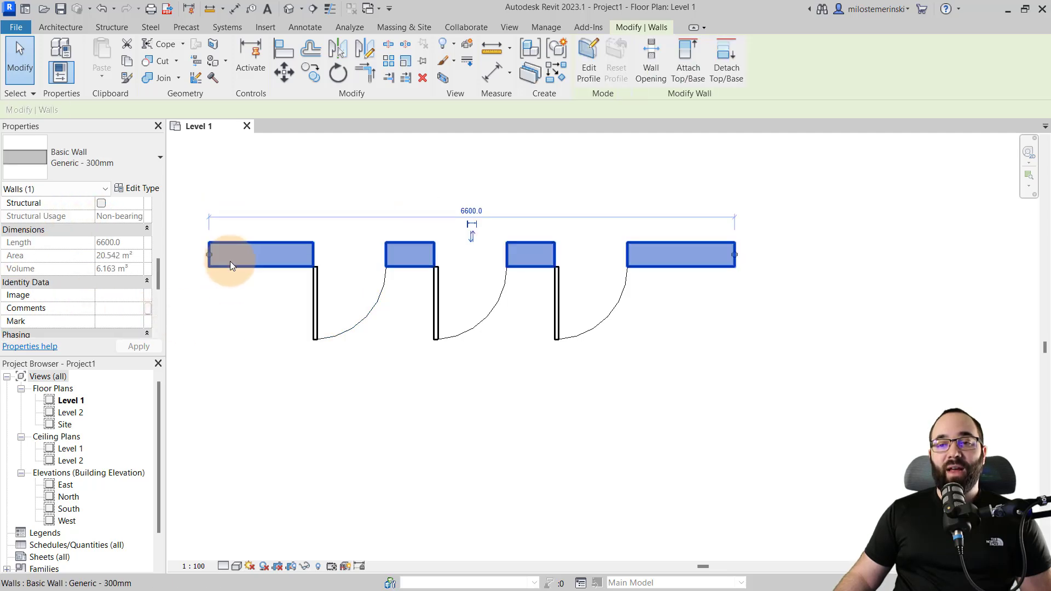
scroll(55, 258, down, 3)
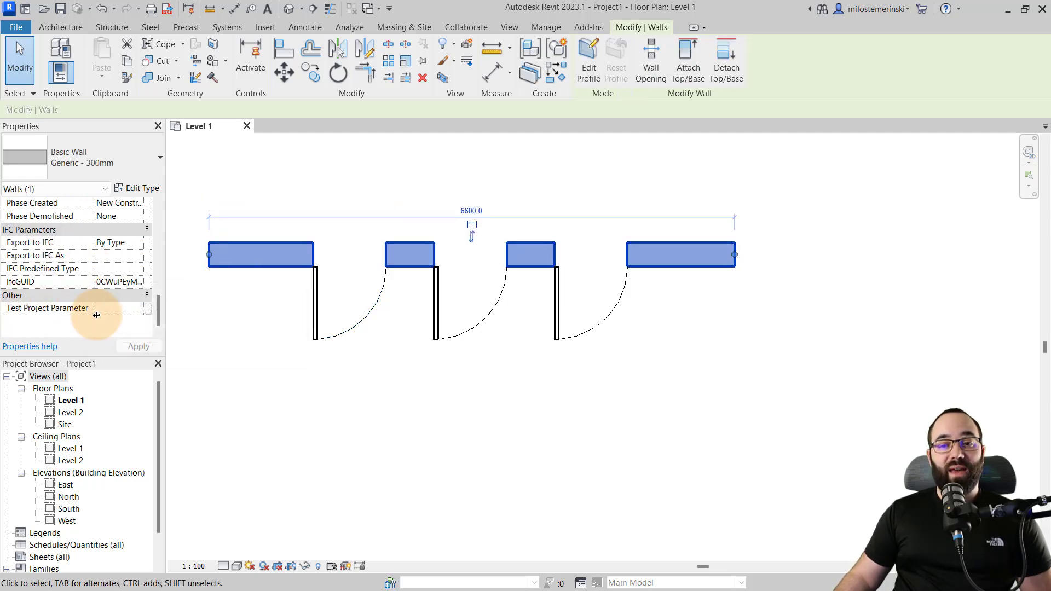
click(268, 336)
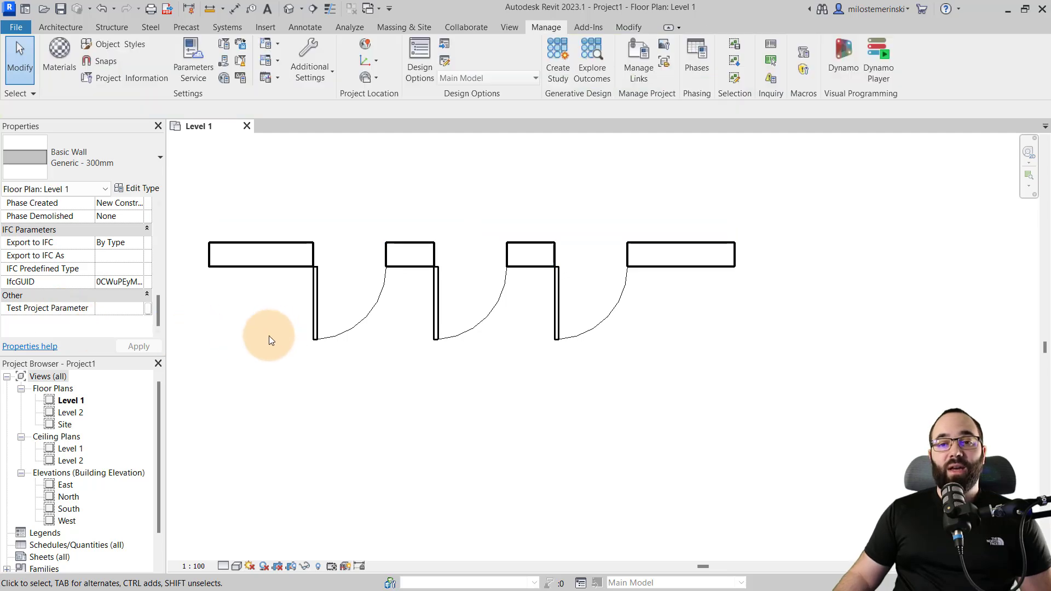
click(264, 262)
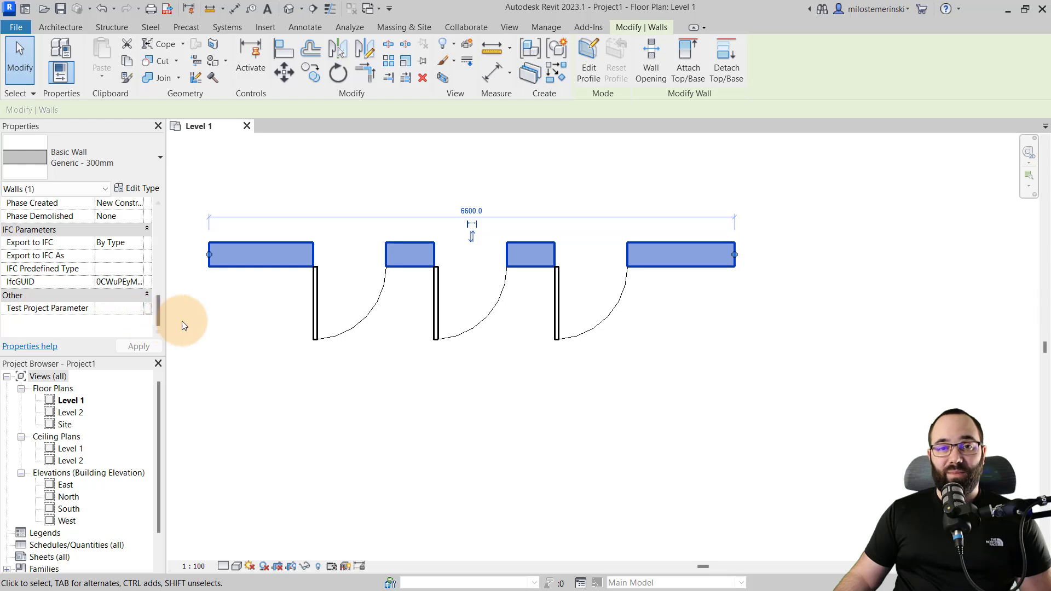
click(231, 327)
Place an M_Desk 1525 x 762mm component about 1600 mm below the wall, and end the placement
click(61, 28)
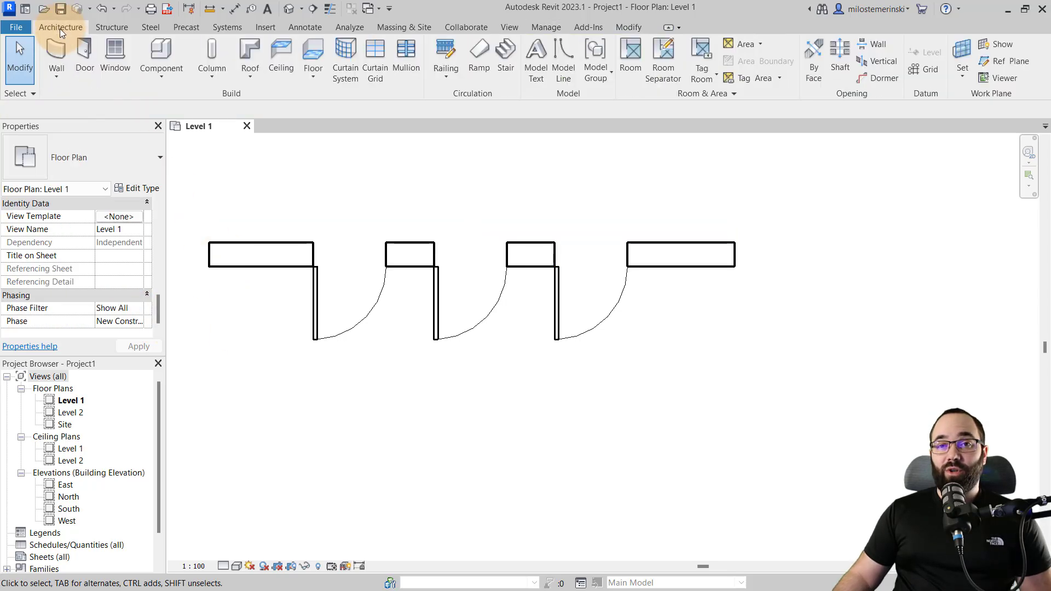
click(159, 52)
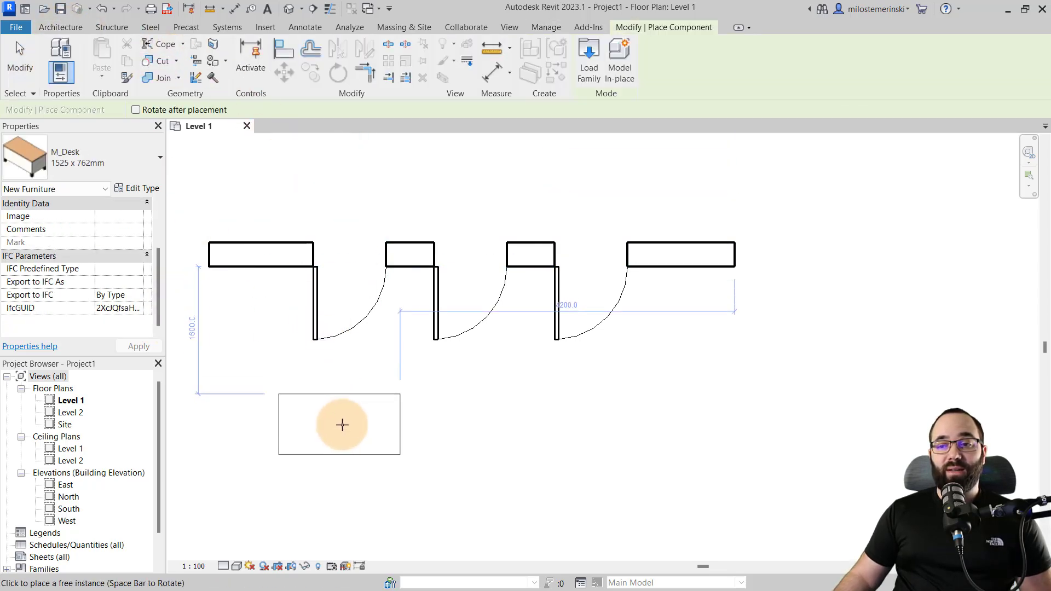
click(350, 426)
key(Escape)
key(Escape)
Check the desk's instance properties for Test Project Parameter, and clear the selection
click(333, 398)
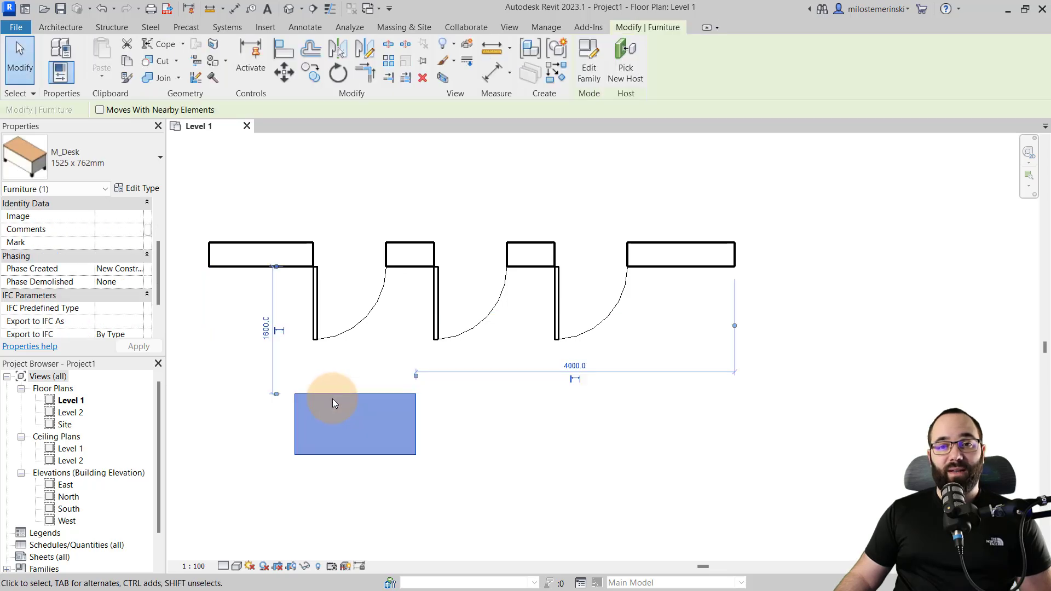
scroll(117, 274, down, 1)
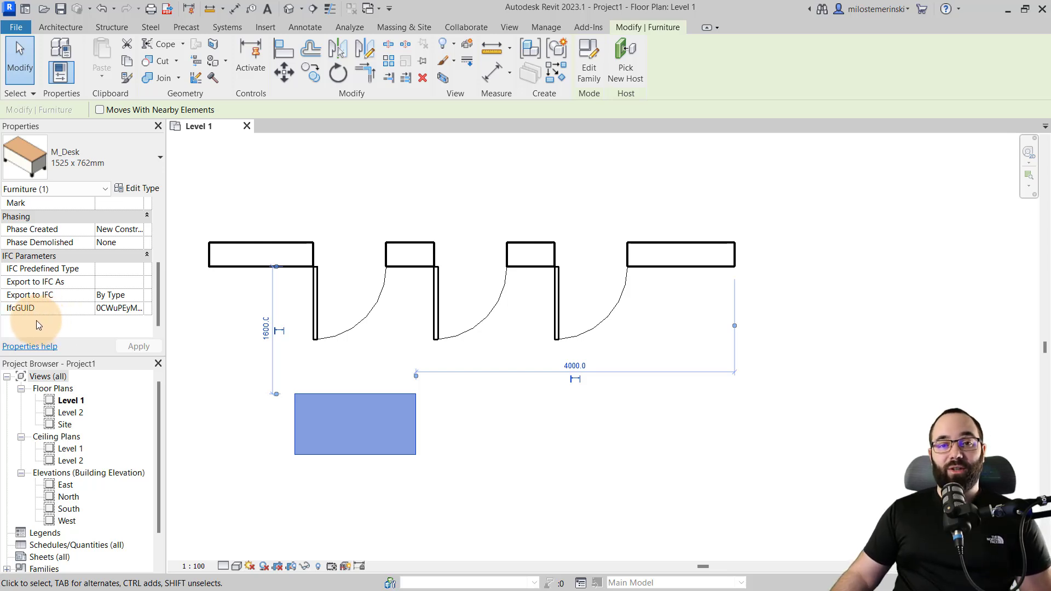
click(242, 396)
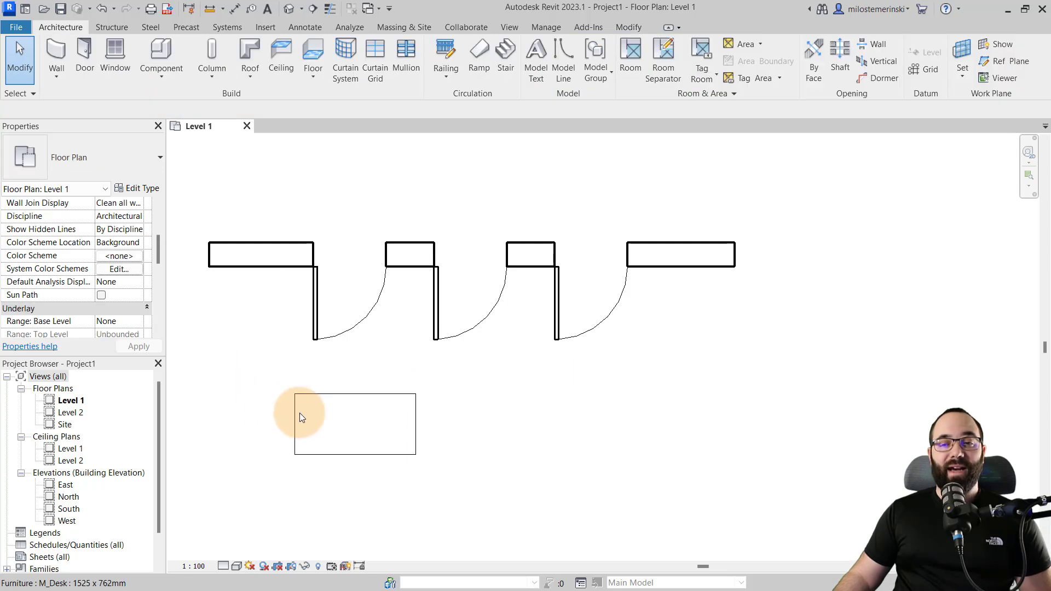
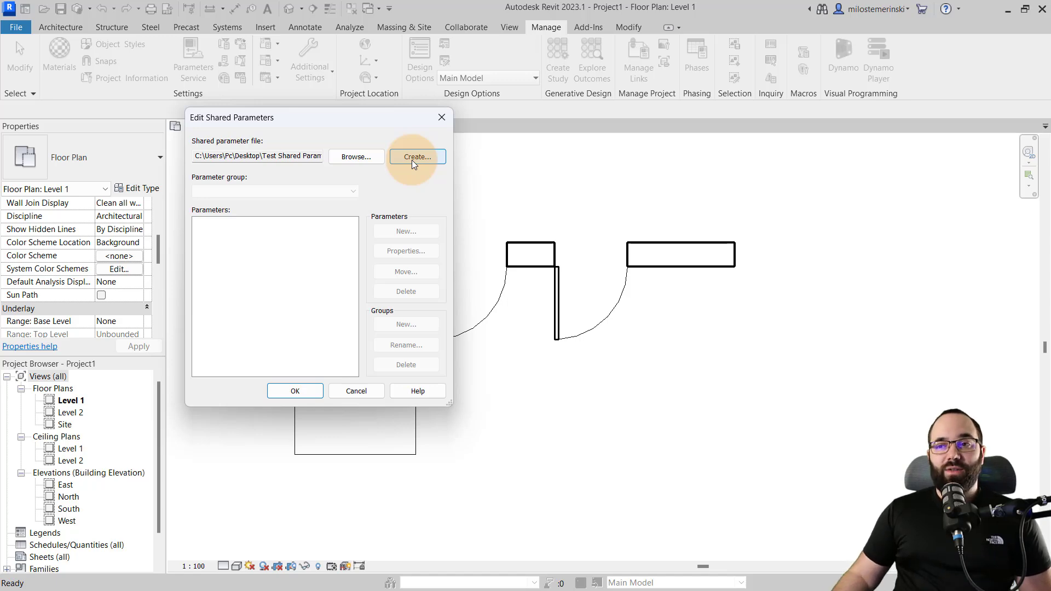
Create a shared parameter file named "Test Shared Parameter File.txt" on the Desktop
click(412, 160)
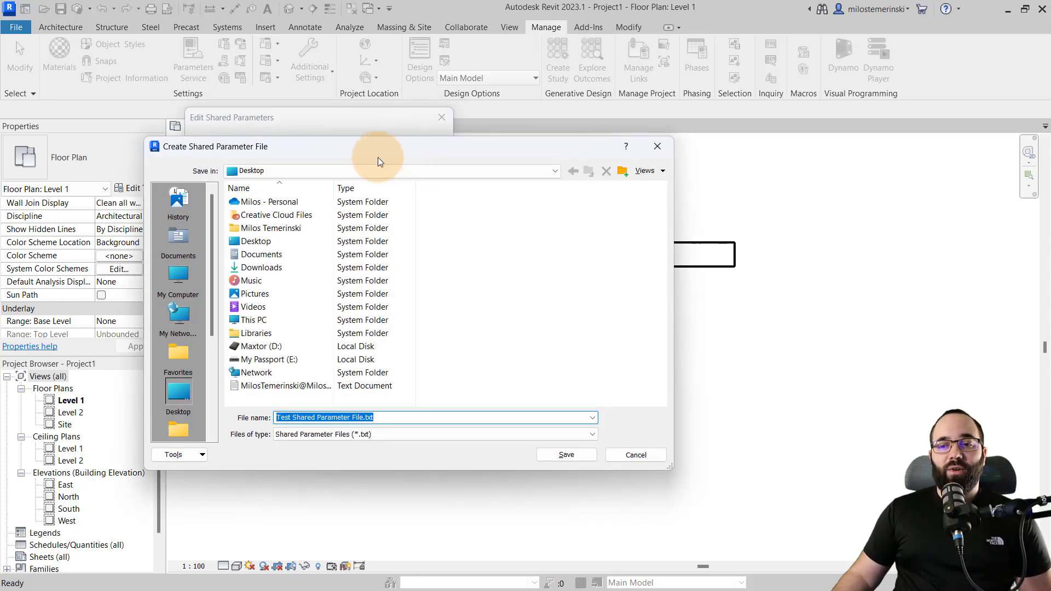
click(393, 417)
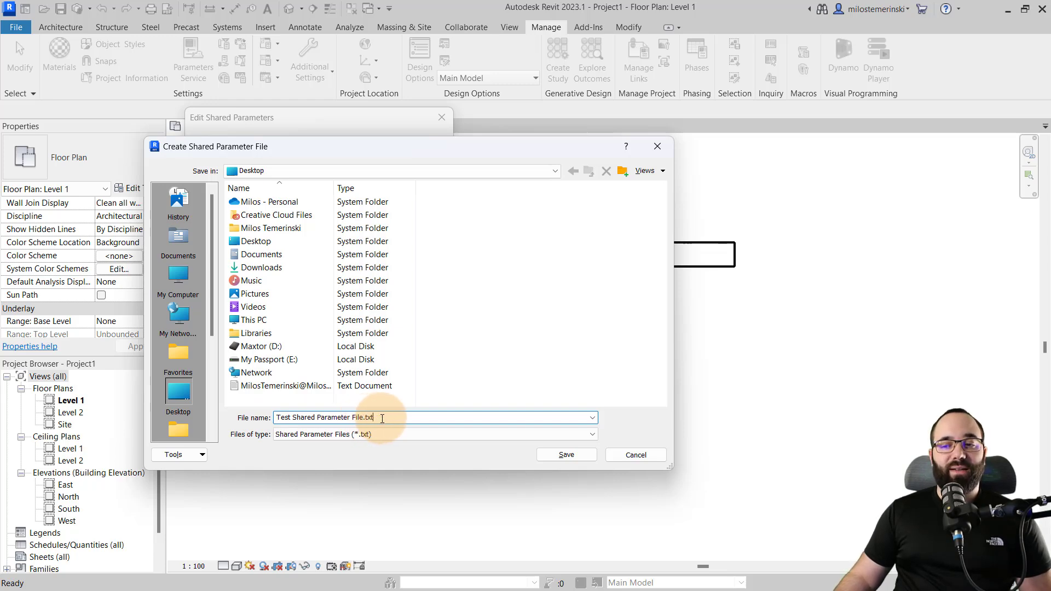
click(553, 454)
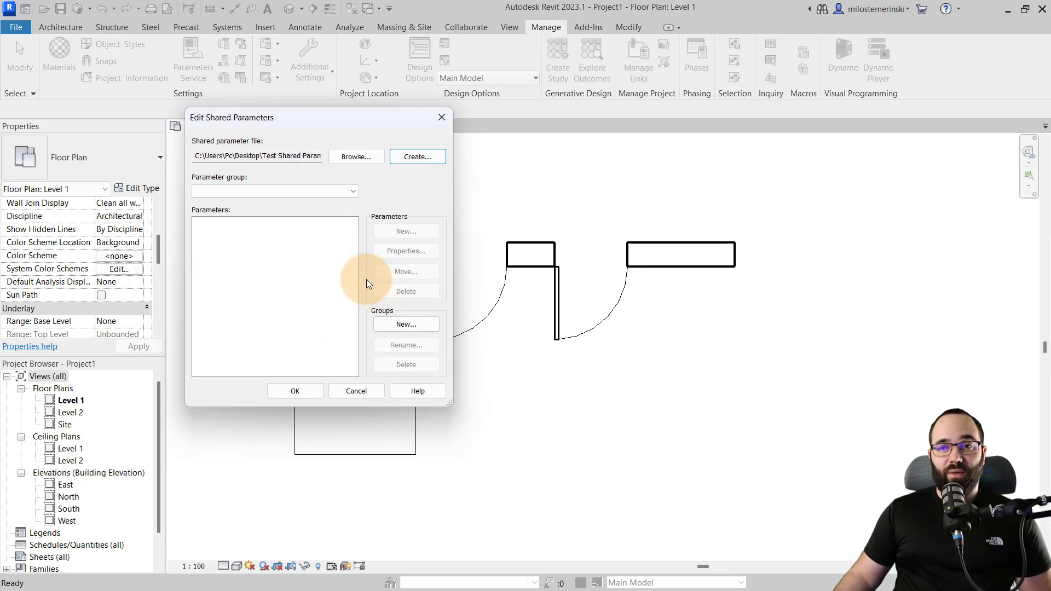
Add a parameter group named "Walls" to the shared parameter file
click(406, 325)
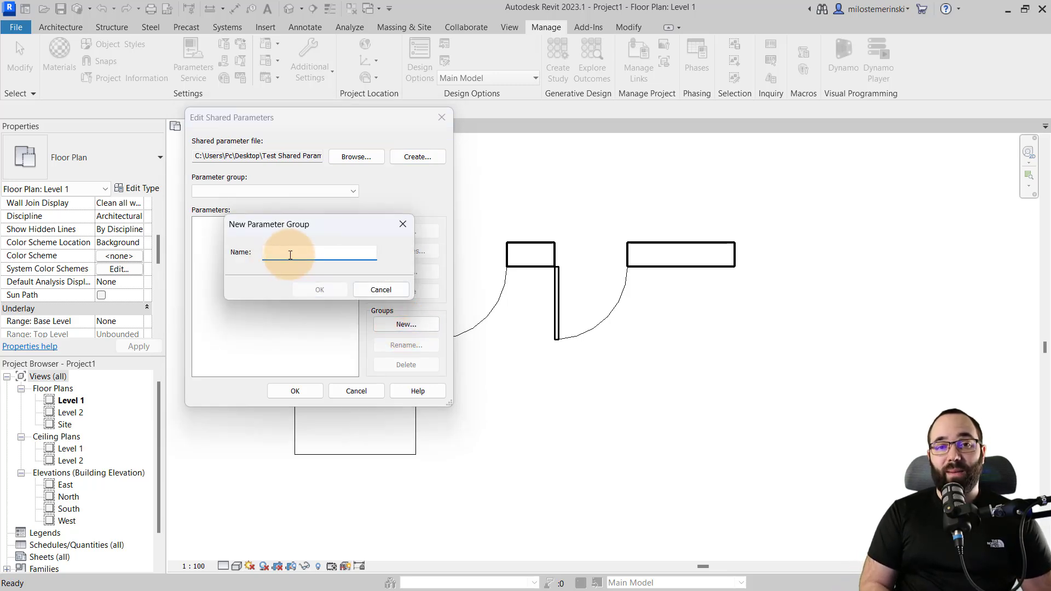
text(Wall)
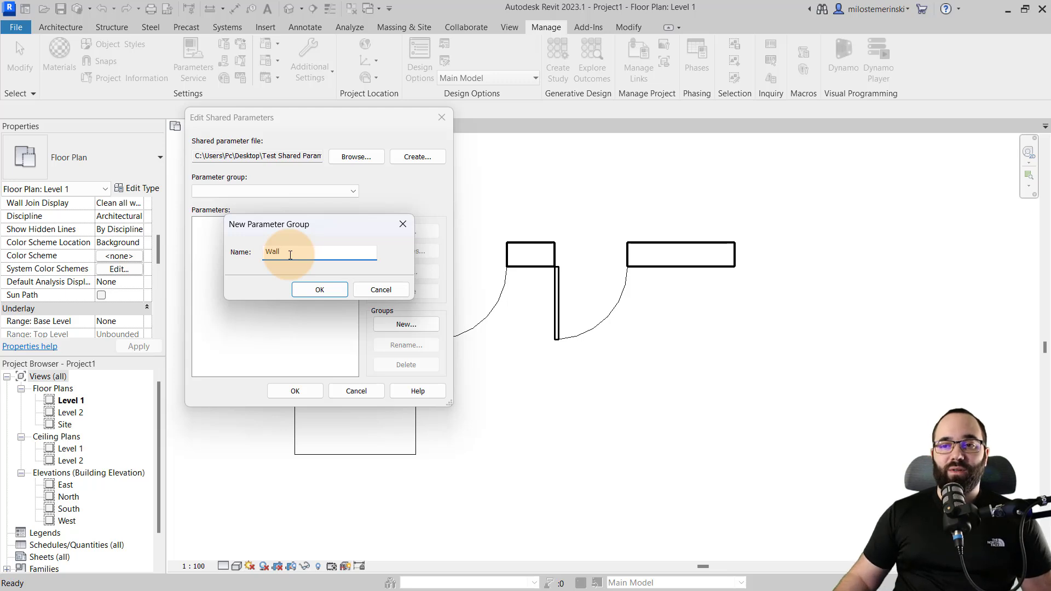
text(s)
click(308, 290)
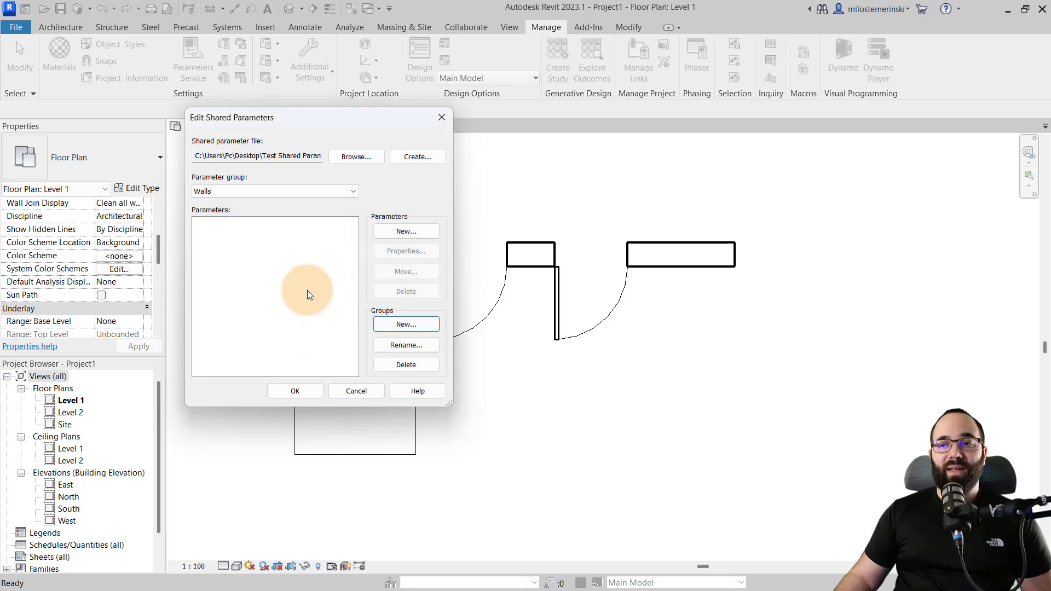
Add a shared parameter named "Test Shared Parameter" of type Text to the Walls group, and confirm the shared parameters
click(411, 233)
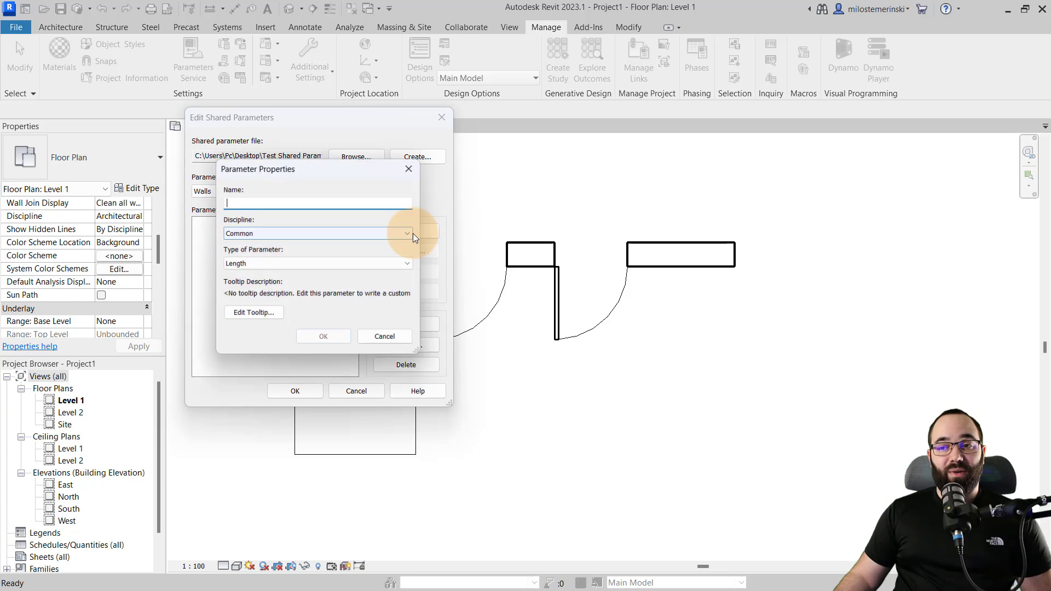
click(272, 201)
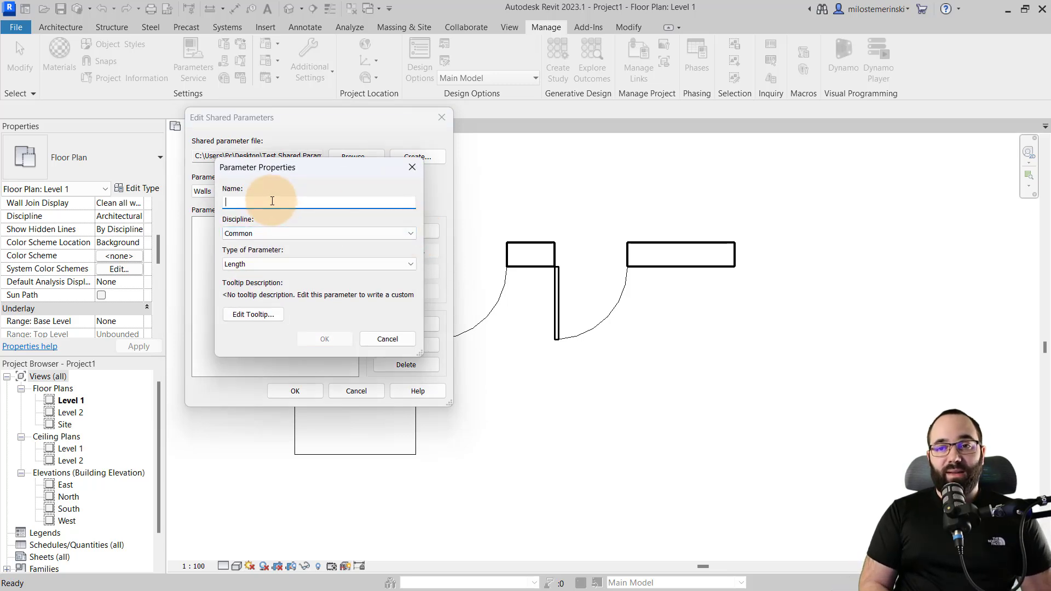
text(Test Shared Parameter)
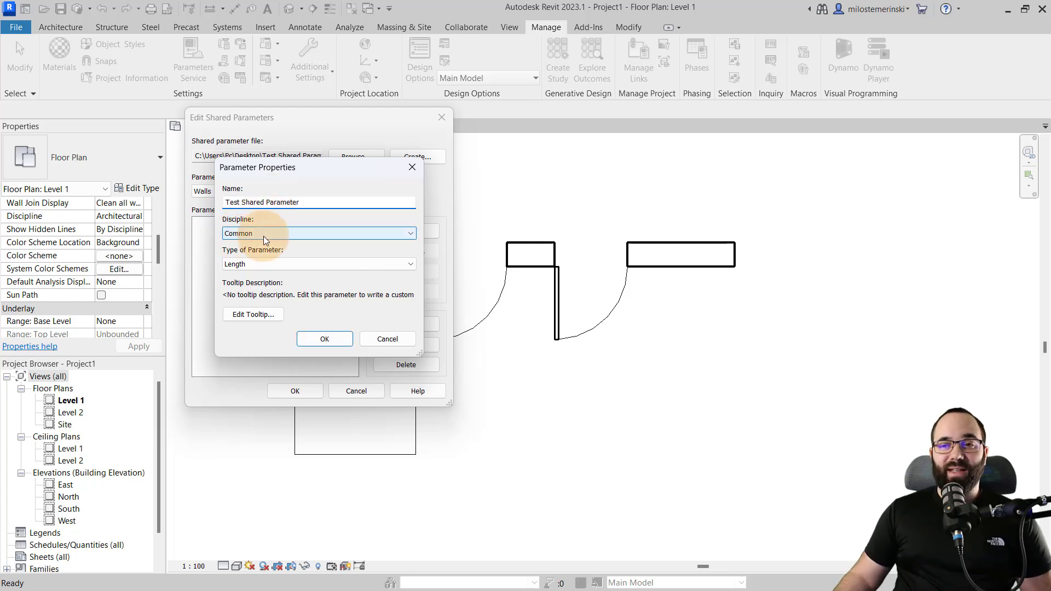
click(288, 263)
click(276, 277)
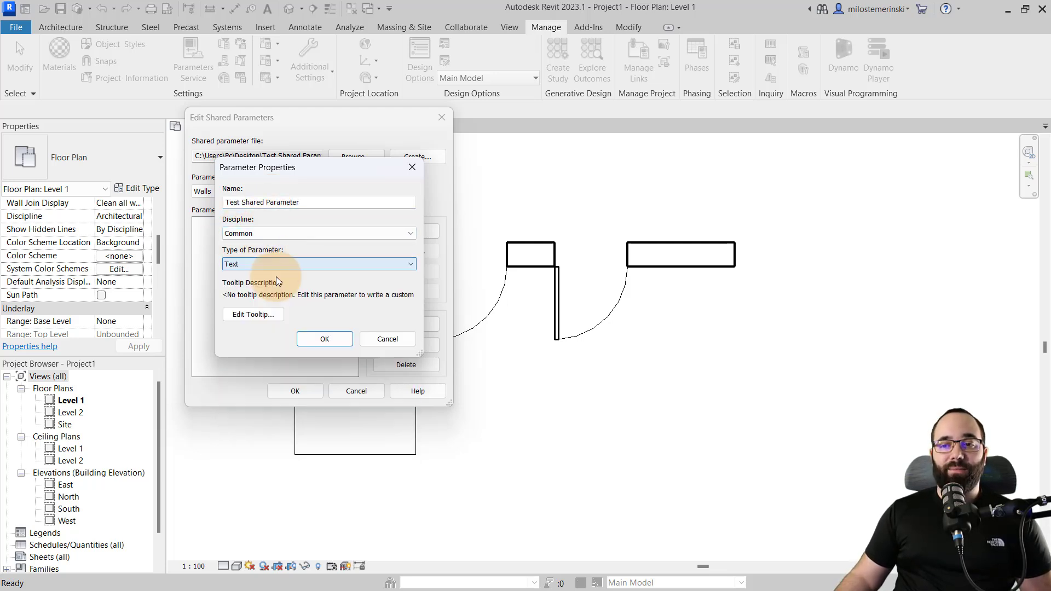
click(322, 339)
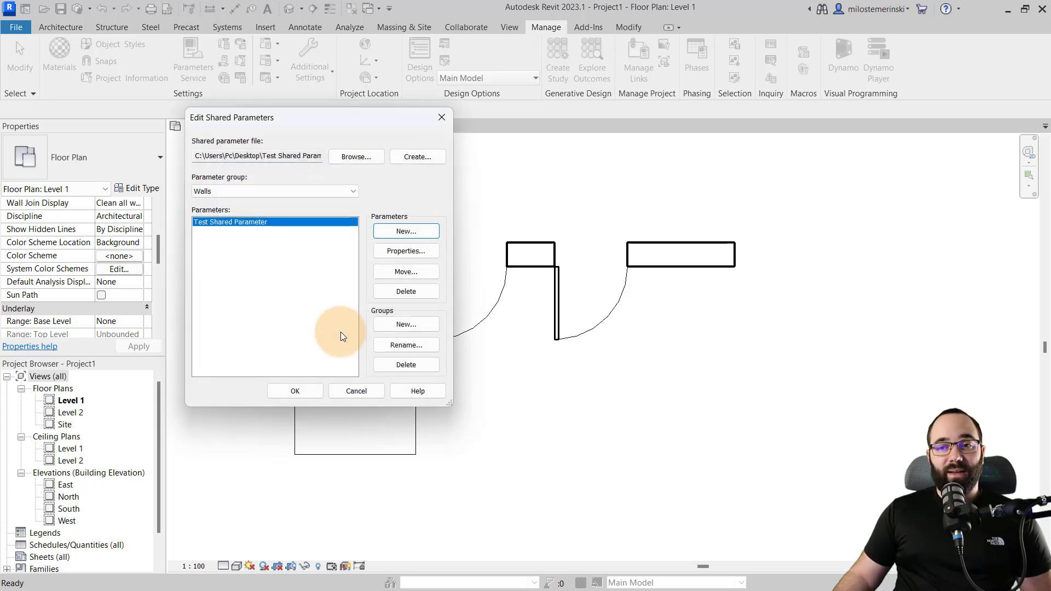
click(300, 392)
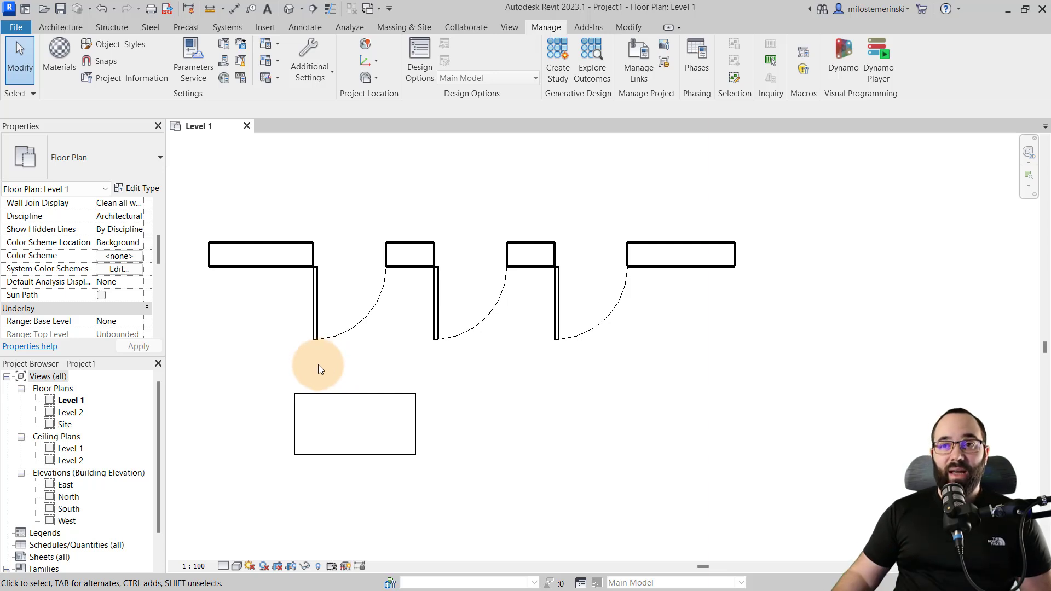
Start a new project parameter as a shared parameter, using Test Shared Parameter from the Walls group
click(221, 44)
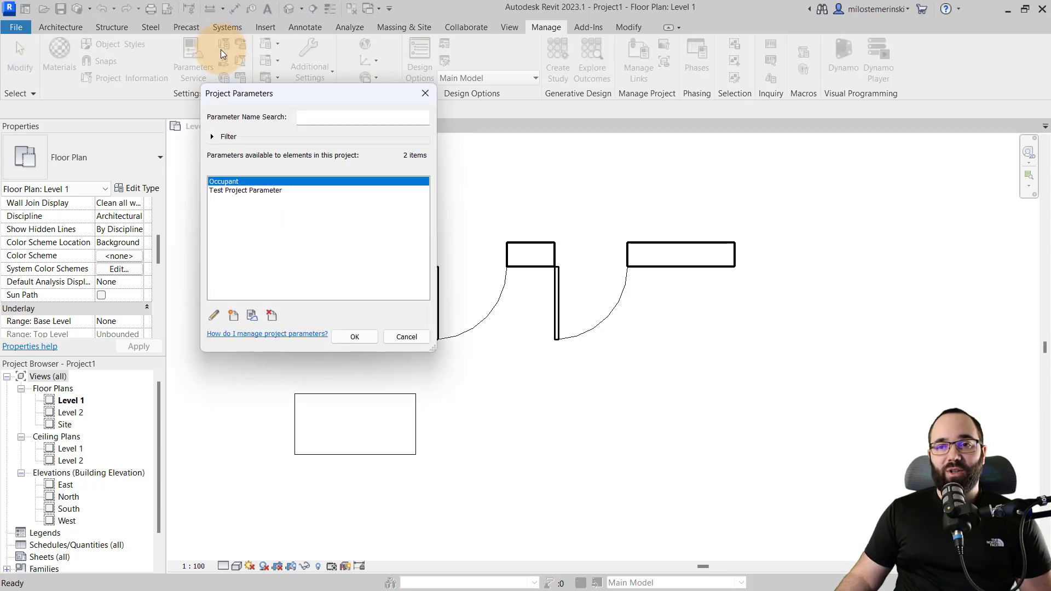
click(236, 317)
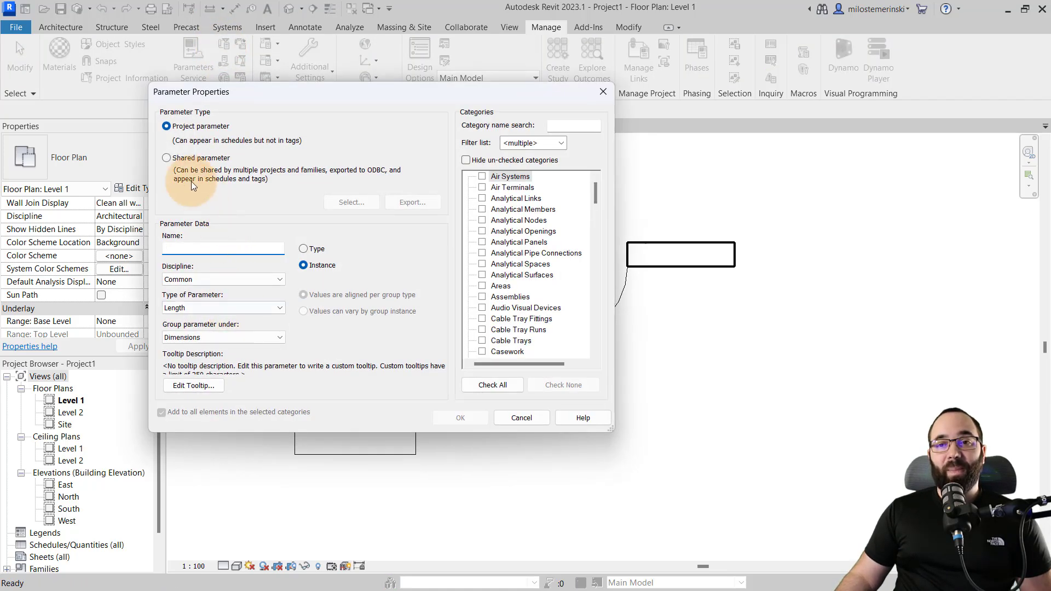
click(165, 158)
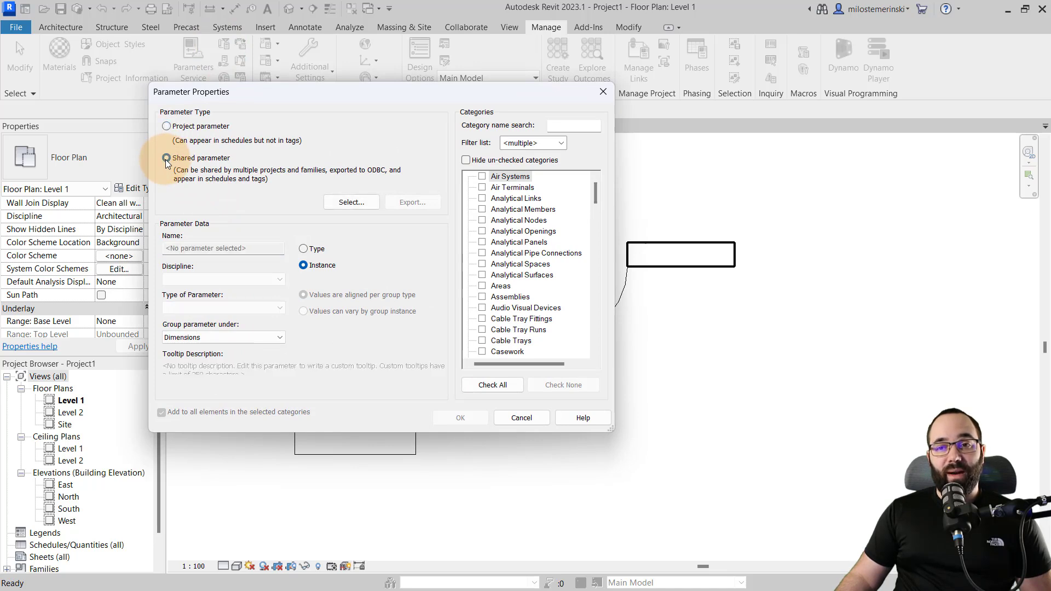
click(341, 206)
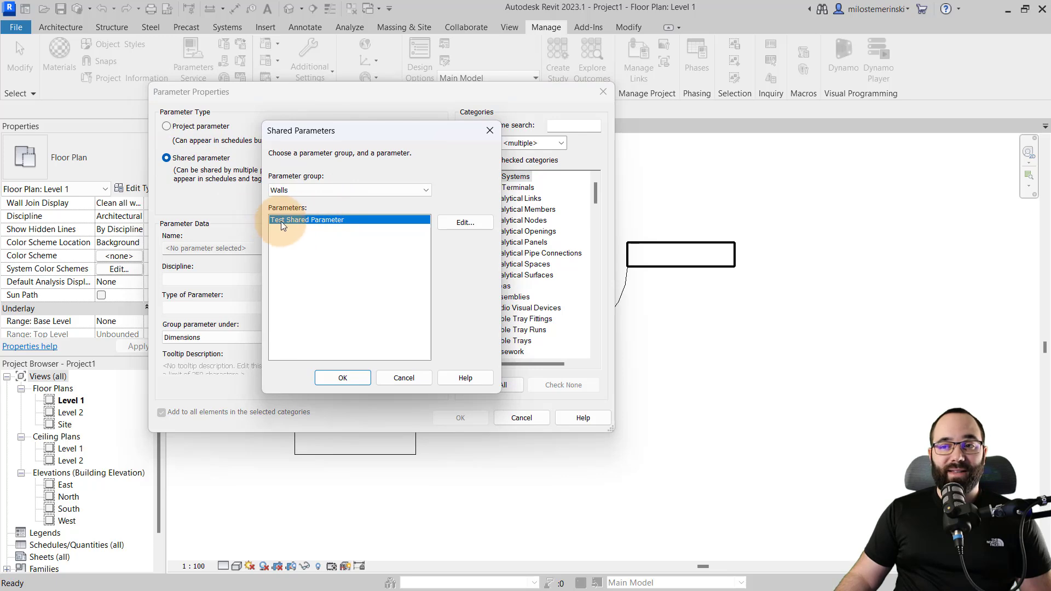
click(344, 377)
click(457, 417)
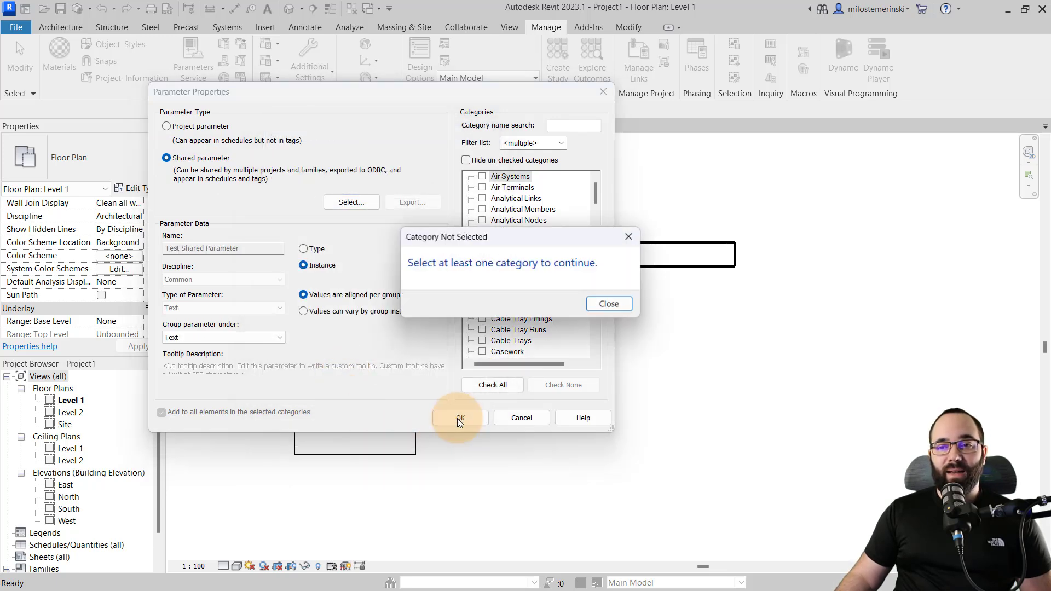
click(611, 305)
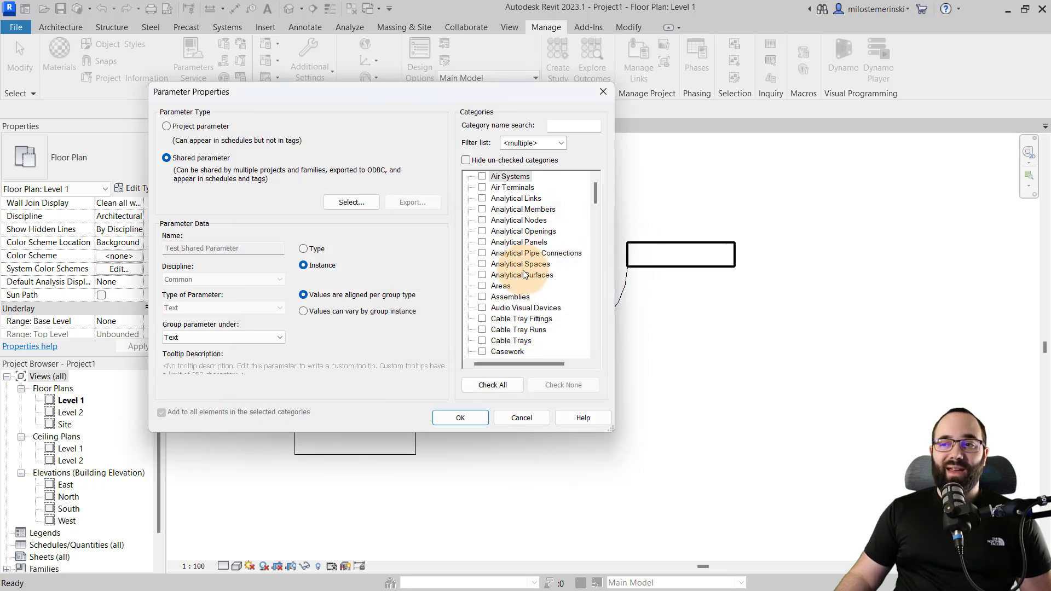
Assign Test Shared Parameter to the Walls category
click(502, 247)
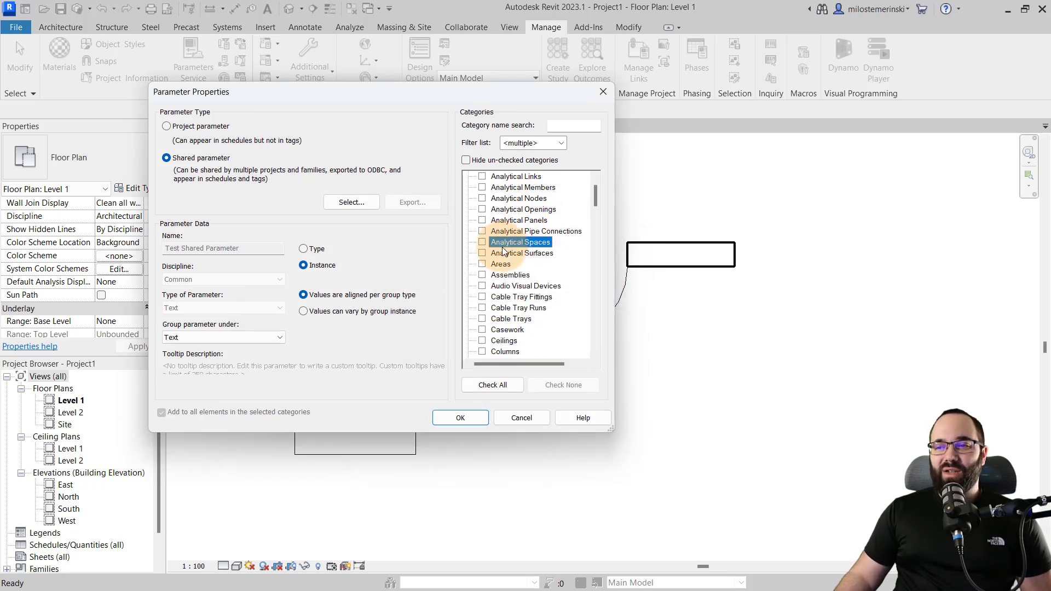
key(w)
click(482, 339)
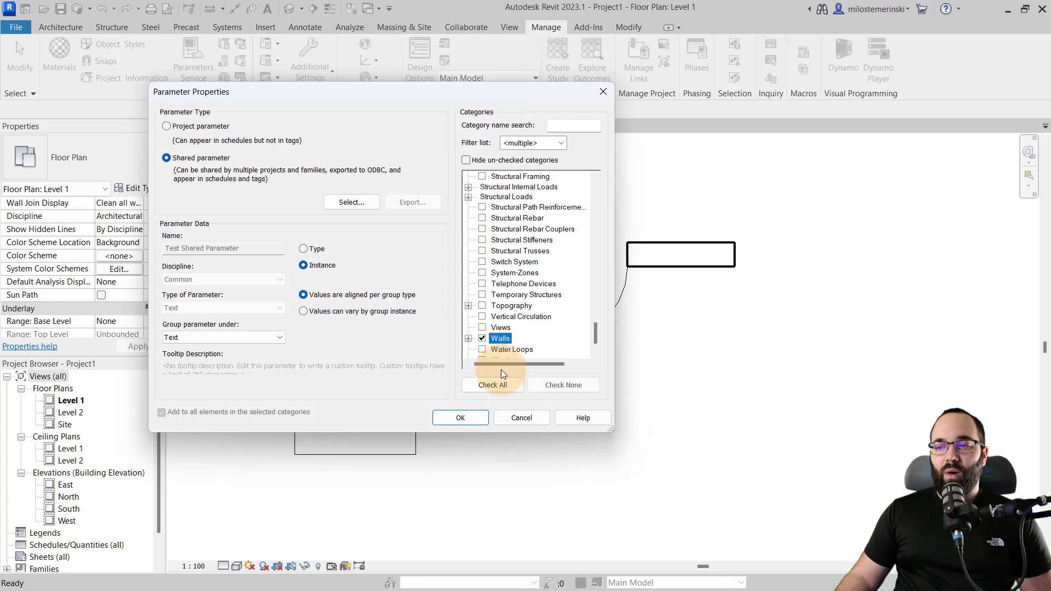
Confirm the shared project parameter and the parameter list, and check the wall's instance properties for Test Shared Parameter
click(479, 418)
click(354, 335)
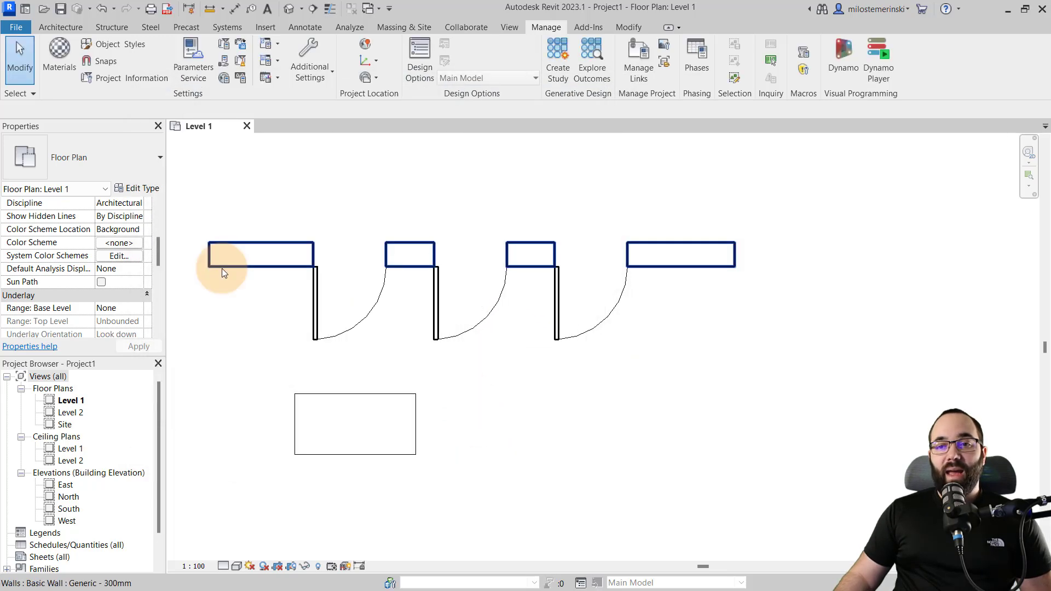
click(223, 268)
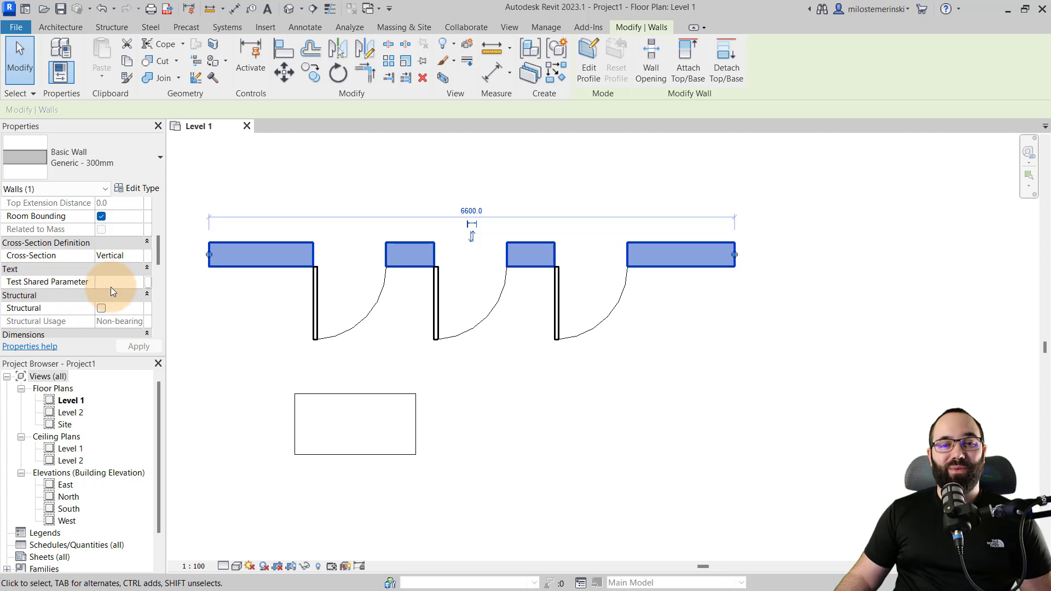
click(239, 297)
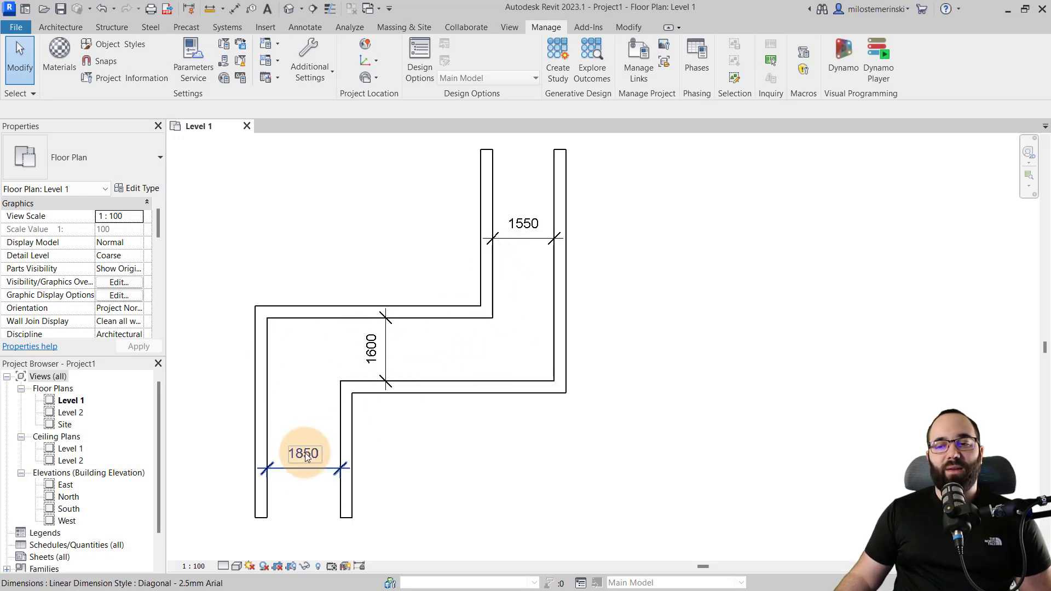
Create a global parameter named "Test Global Parameter" with the Common discipline, type Length, grouped under Dimensions
middle_drag(406, 360, 380, 364)
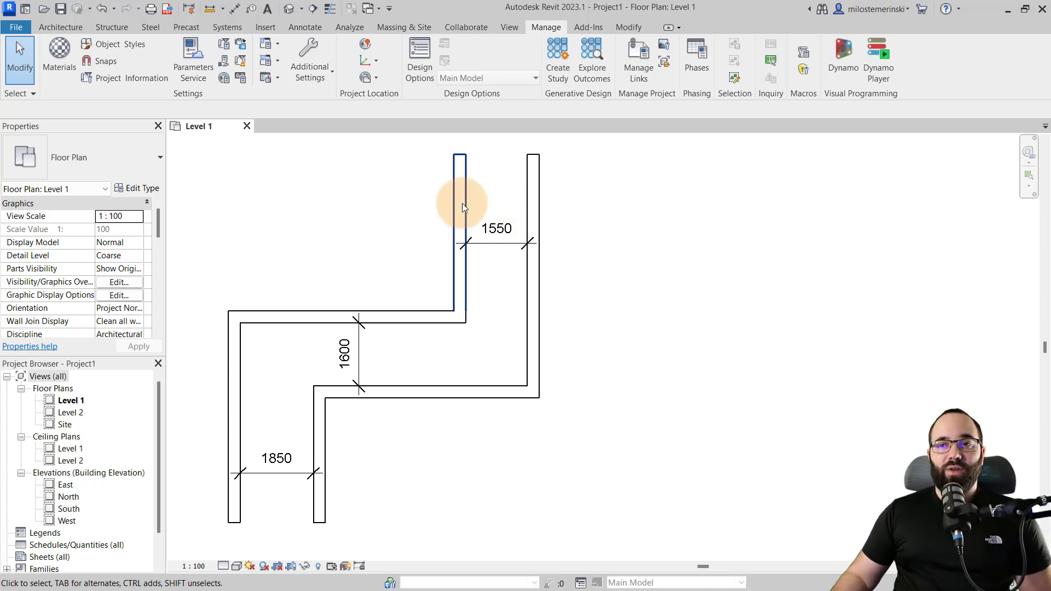
click(226, 80)
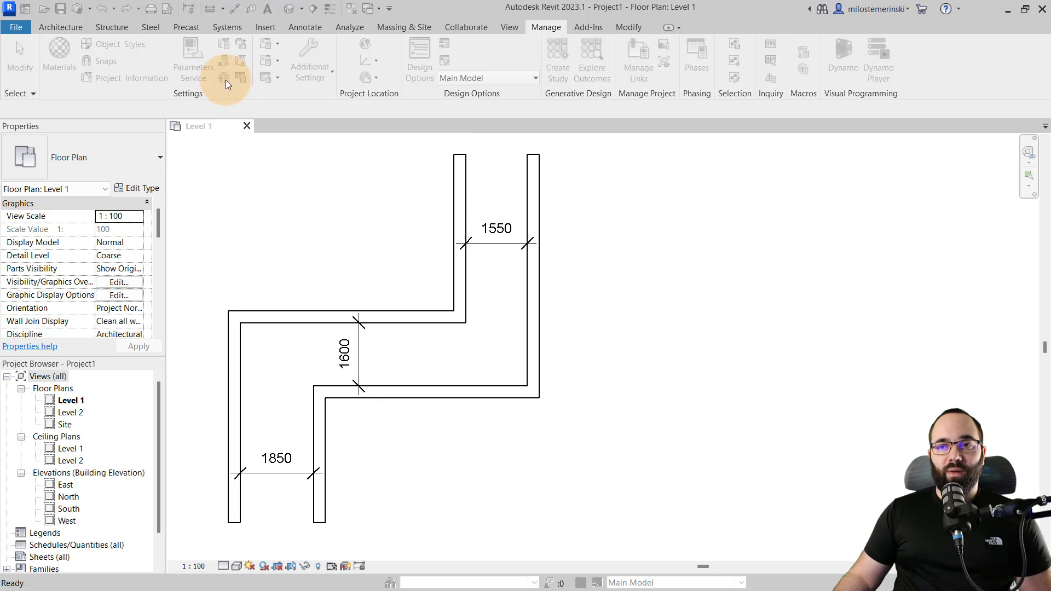
drag(453, 132, 311, 131)
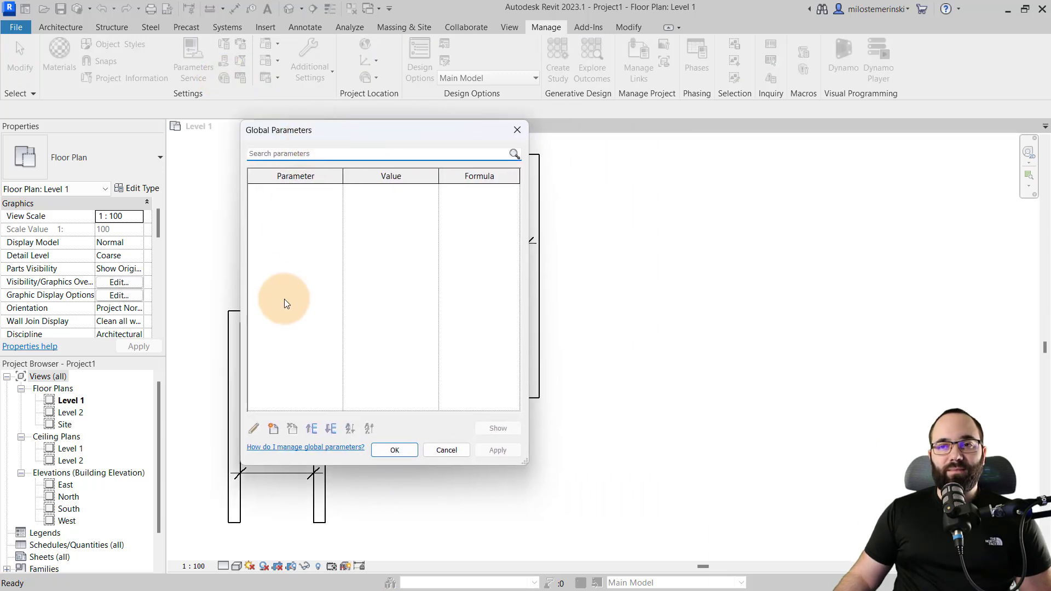
click(274, 430)
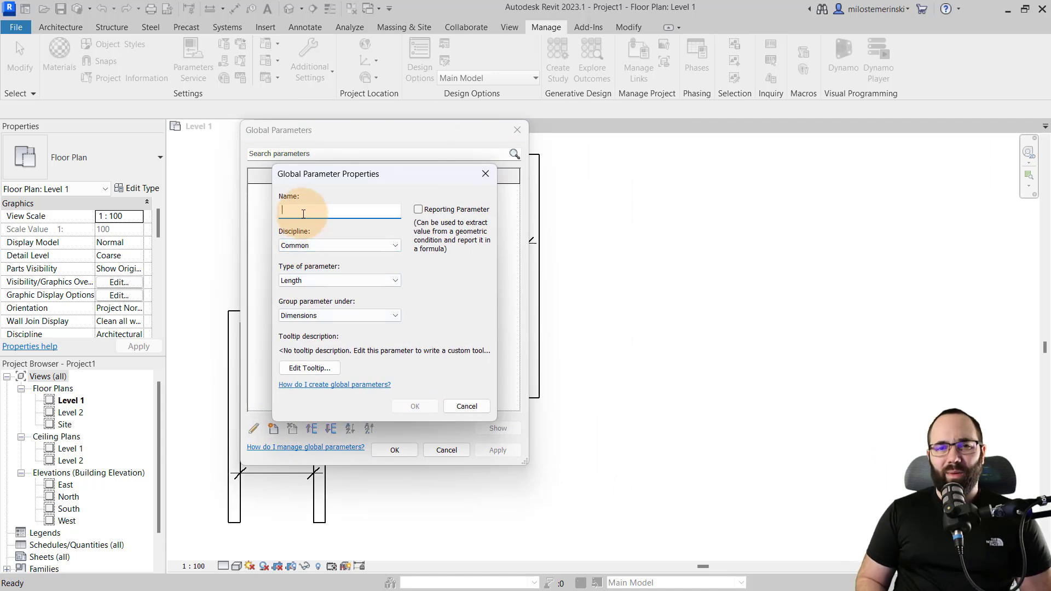
text(Test Global Parameter)
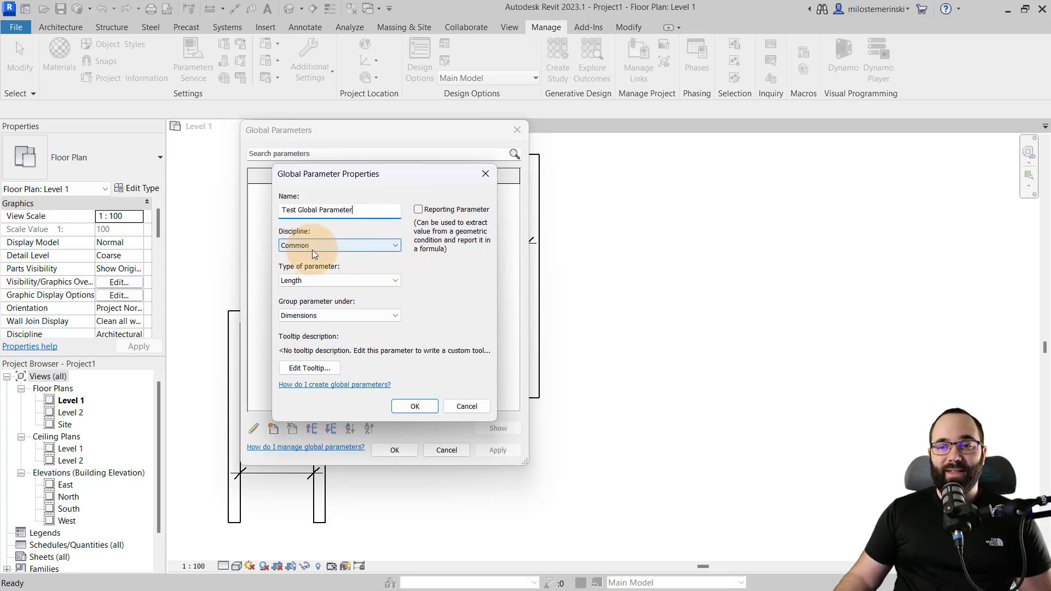
click(351, 284)
click(351, 284)
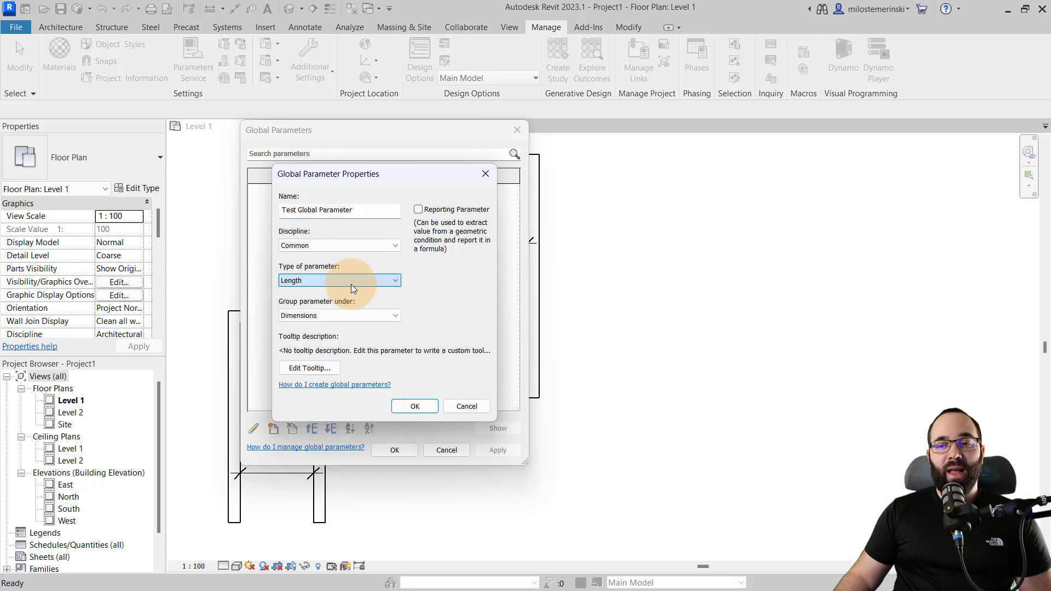
click(357, 315)
click(310, 320)
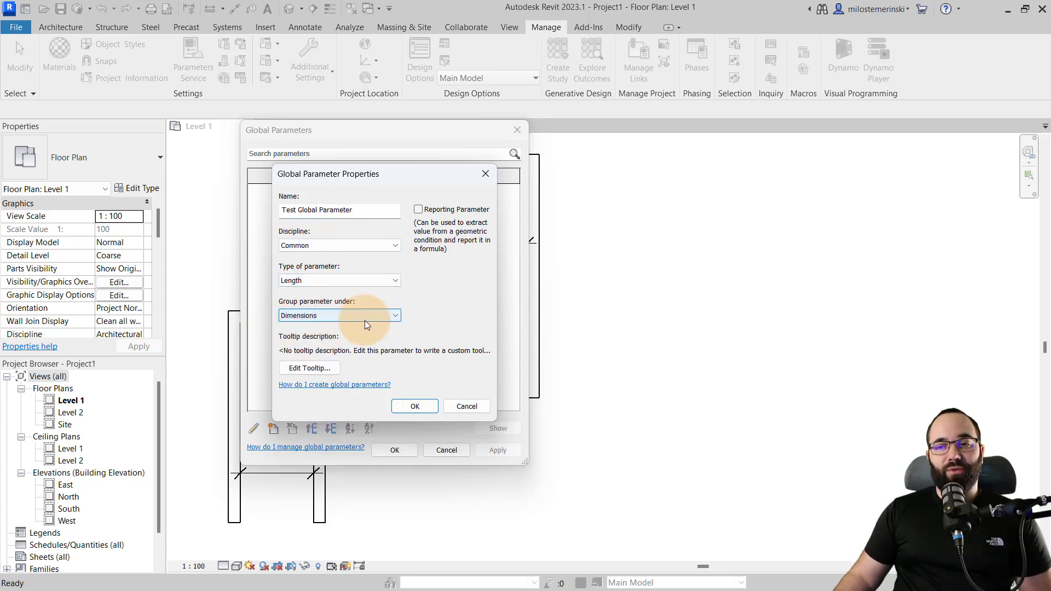
click(414, 407)
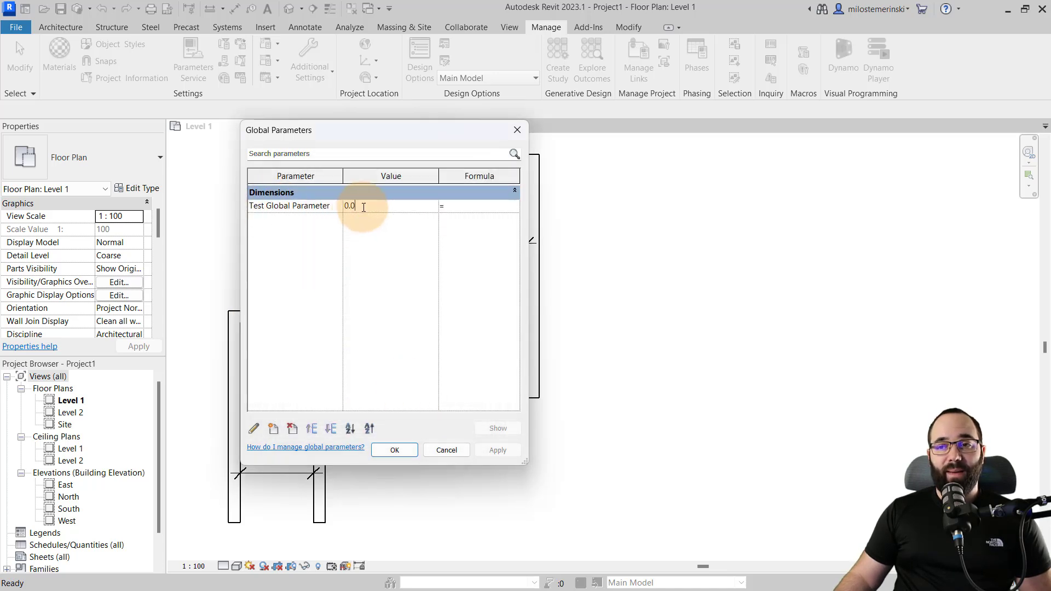
Set the value of Test Global Parameter to 1500, apply it and confirm the global parameters
click(330, 206)
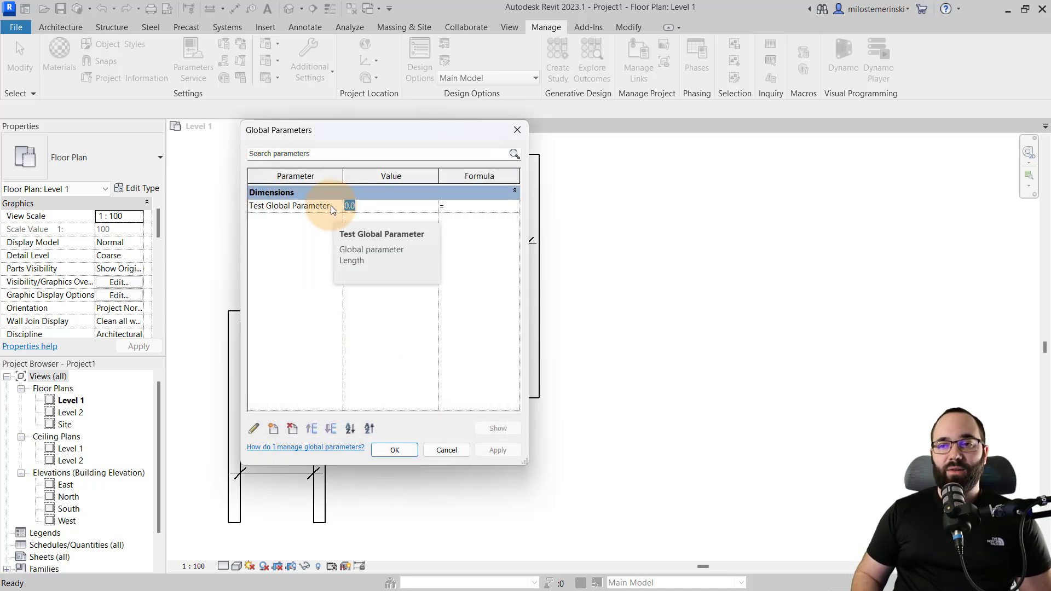
text(1500)
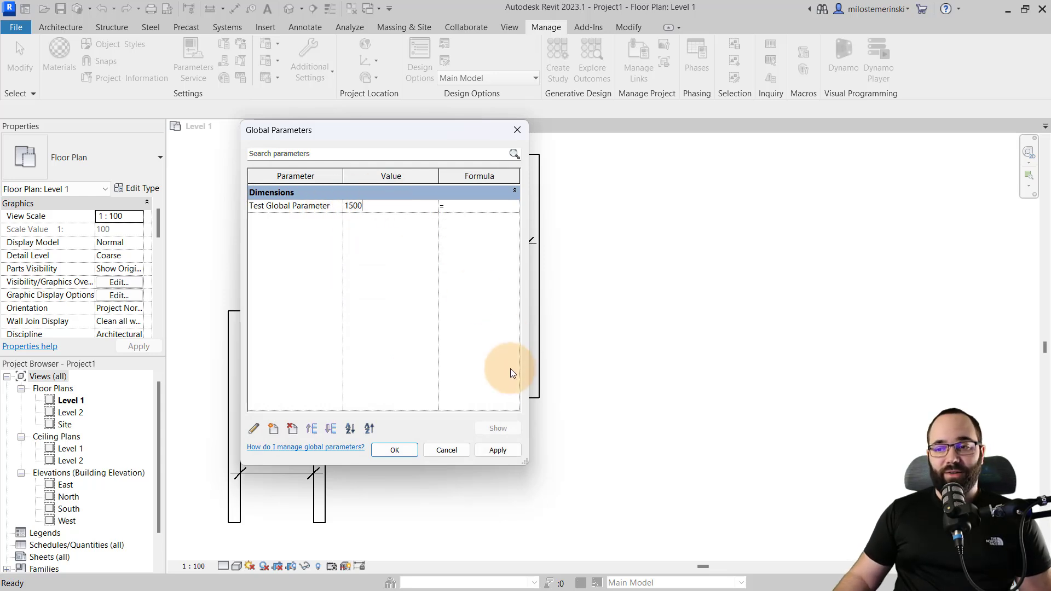
click(497, 450)
click(397, 454)
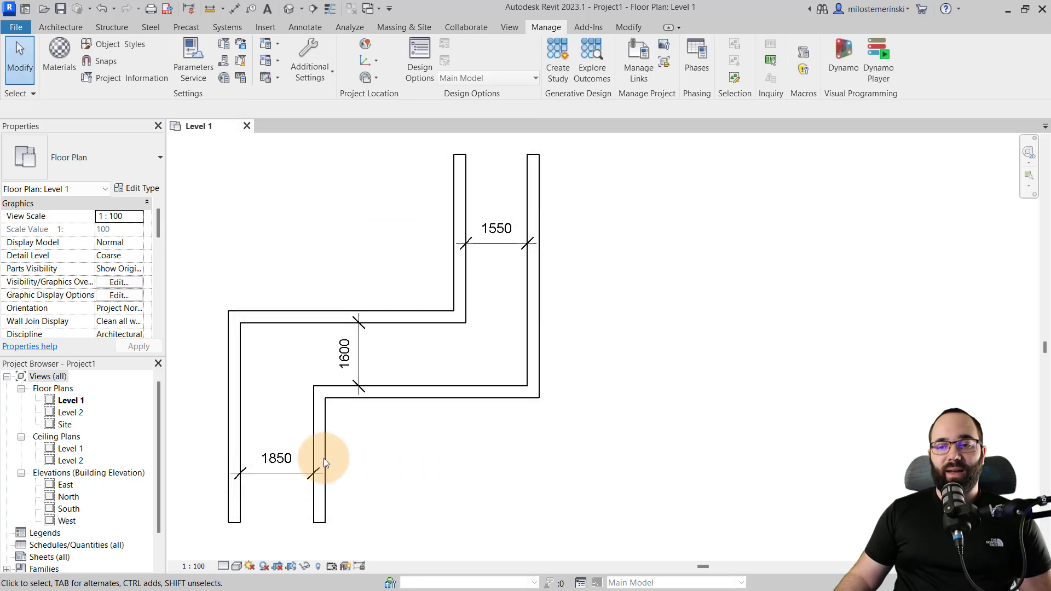
Label all three corridor width dimensions with Test Global Parameter and check the label on the middle dimension
click(273, 459)
ctrl+click(344, 353)
ctrl+click(497, 243)
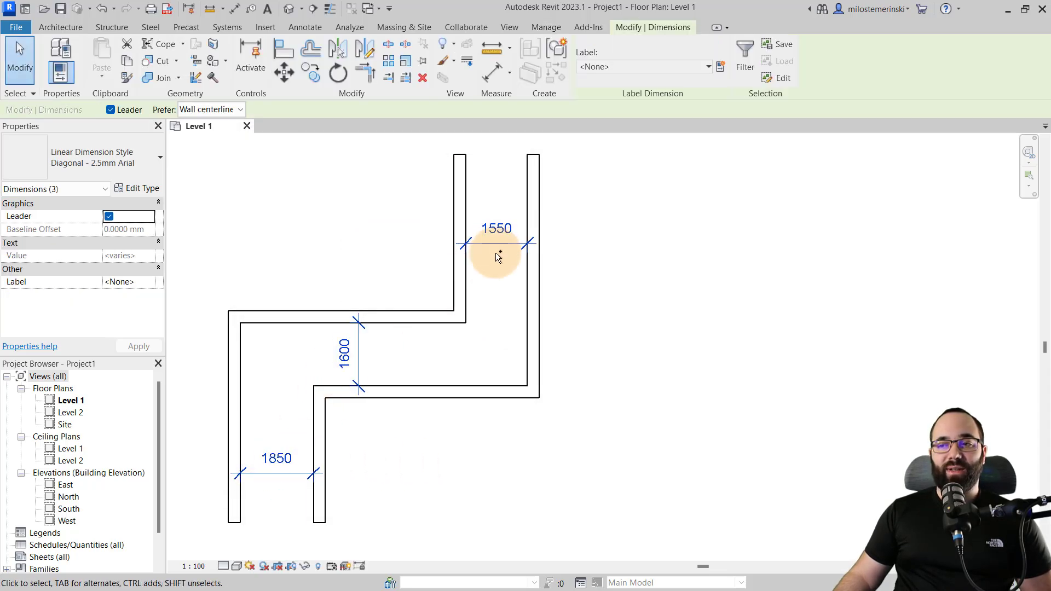
click(651, 66)
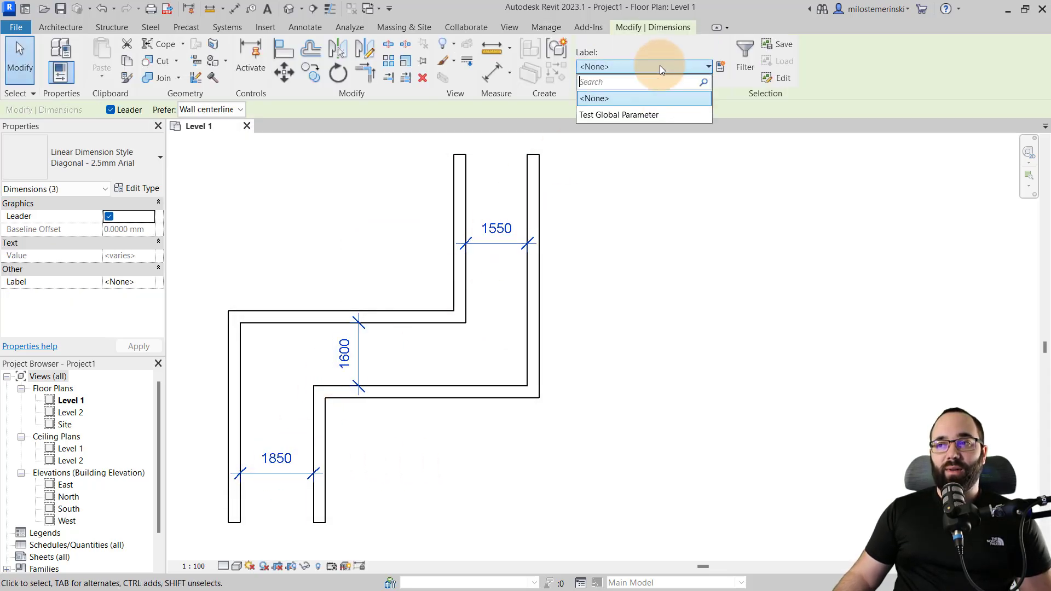
click(602, 115)
click(570, 296)
click(344, 346)
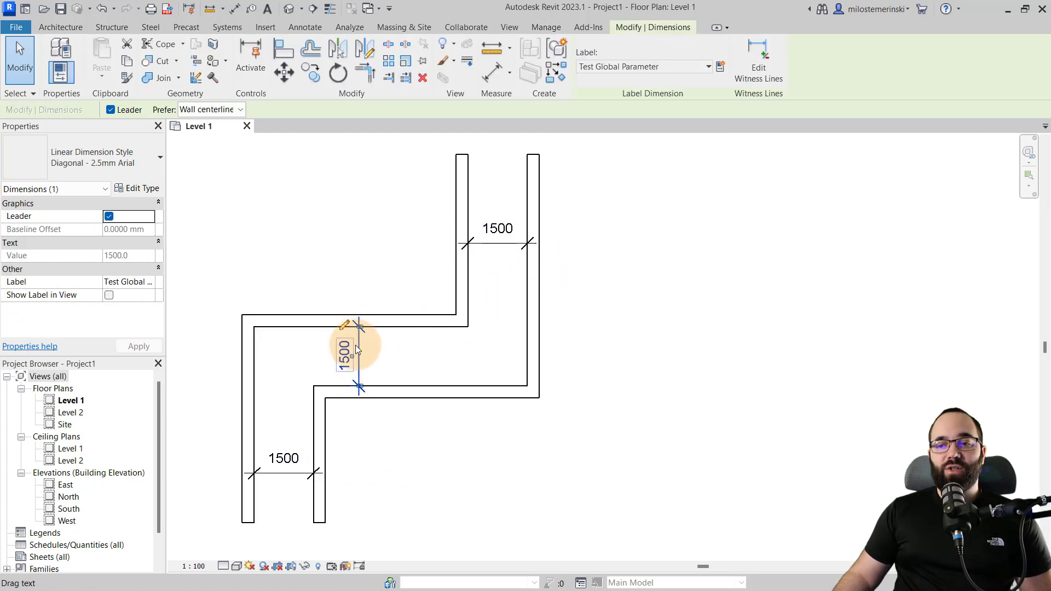
click(344, 278)
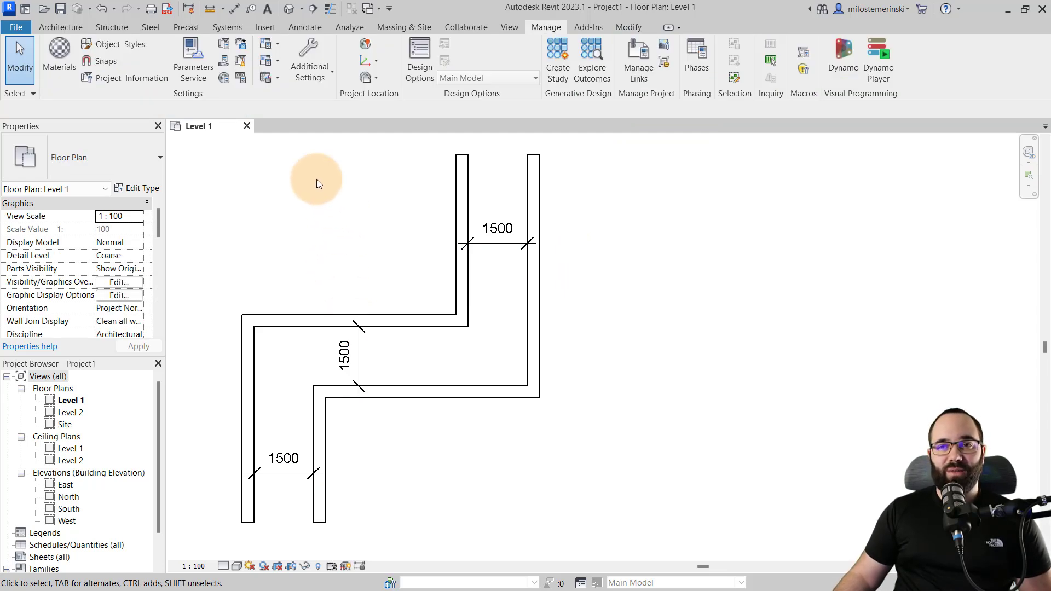
Change the value of Test Global Parameter to 1600, apply it and confirm the global parameters
click(224, 80)
drag(317, 138, 209, 101)
click(257, 170)
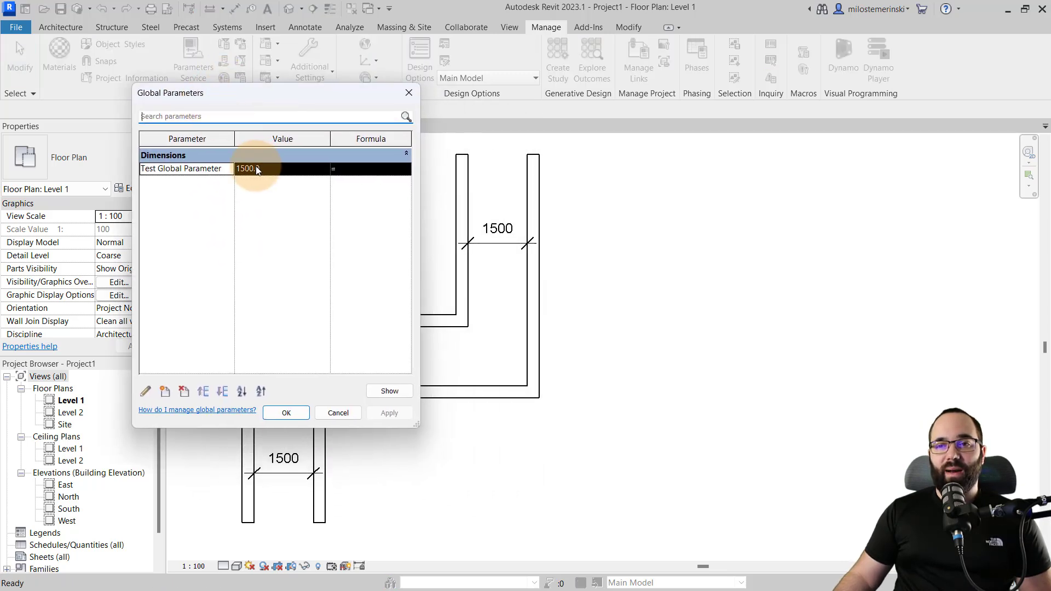
click(257, 170)
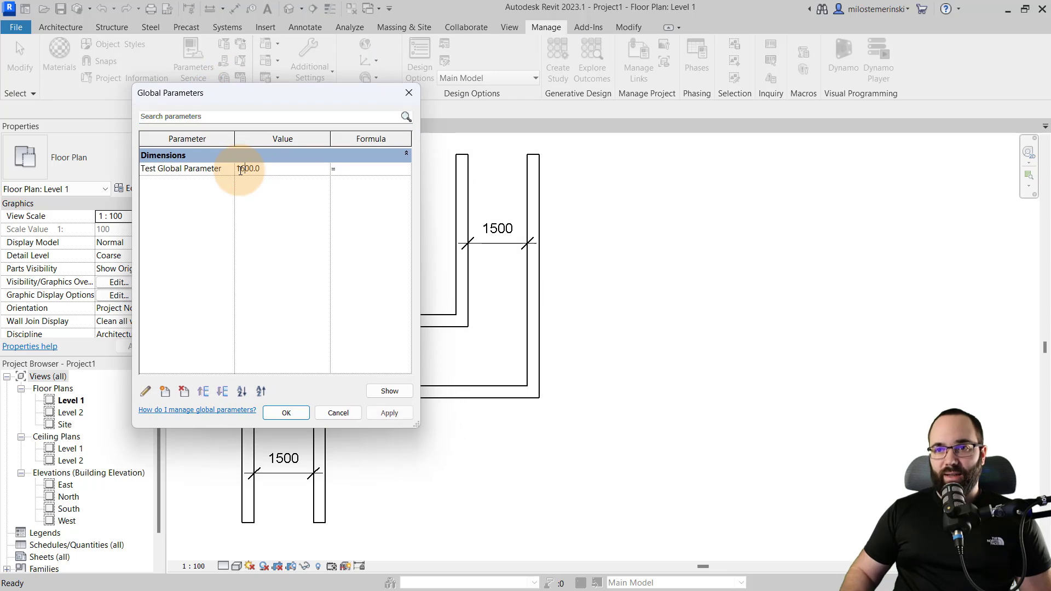
click(389, 413)
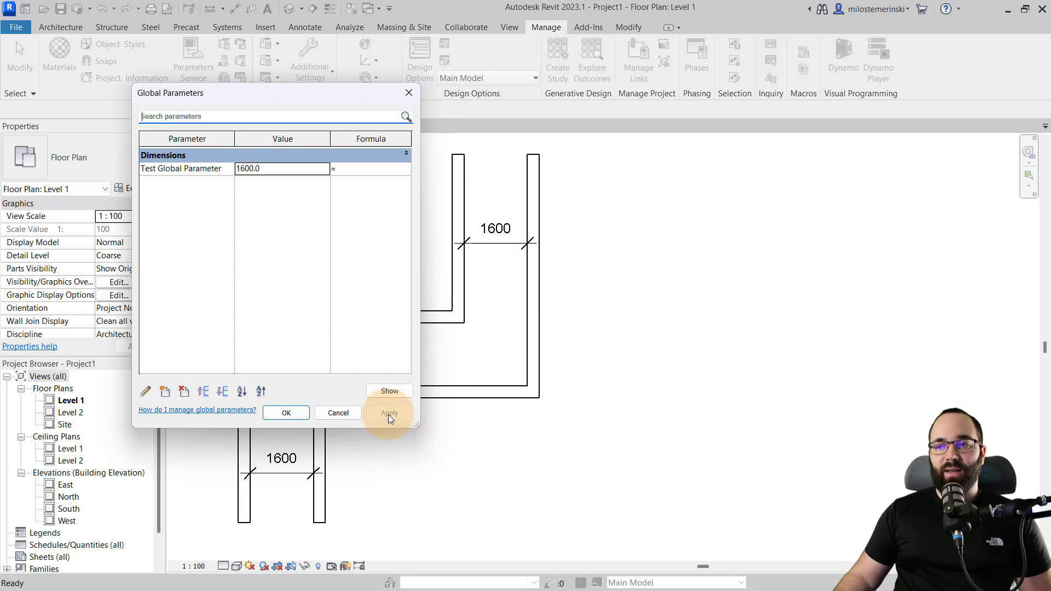
click(286, 414)
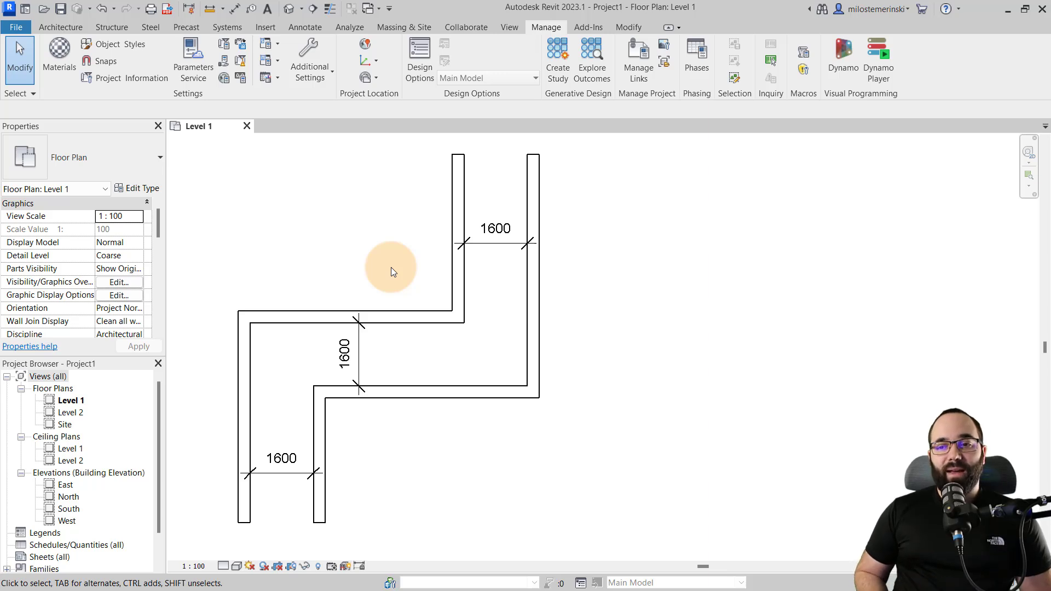
Shift the dimension of the horizontal corridor segment slightly to the right along its walls
click(360, 338)
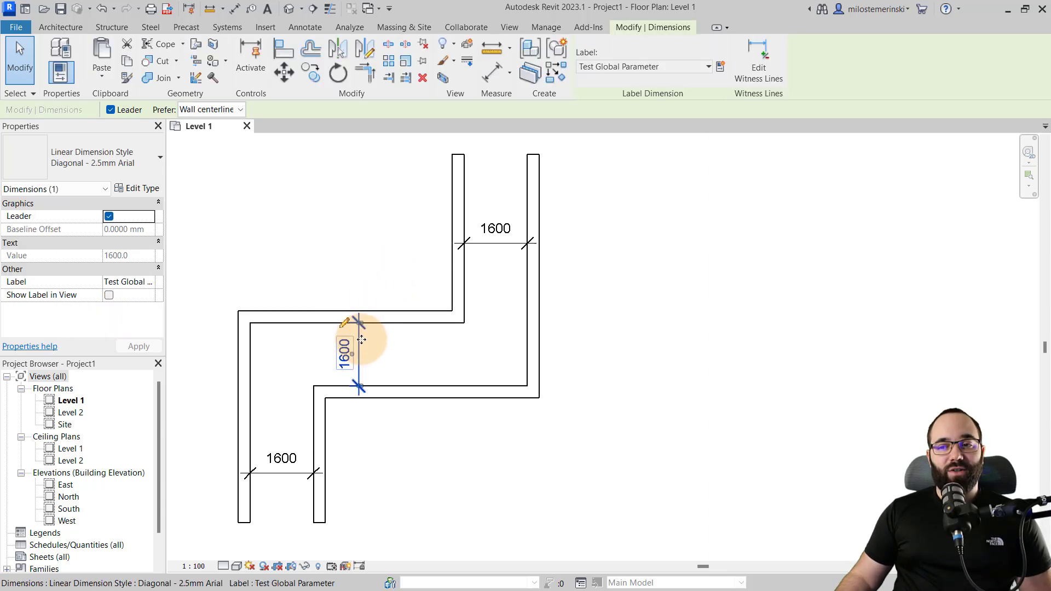
drag(361, 339, 376, 336)
click(412, 353)
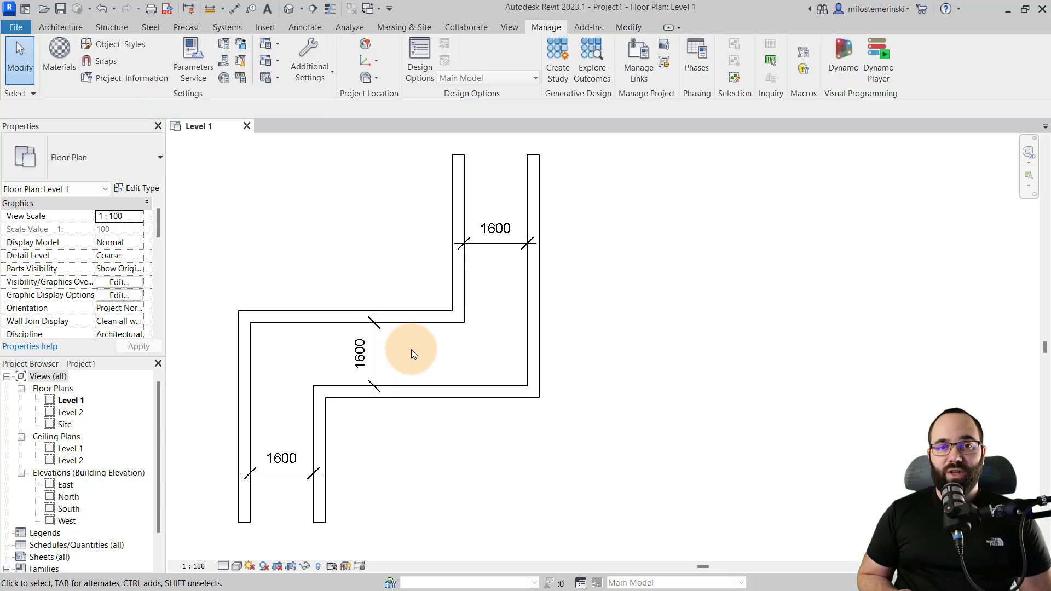
Review the project's global parameters and close the list without changes
click(223, 80)
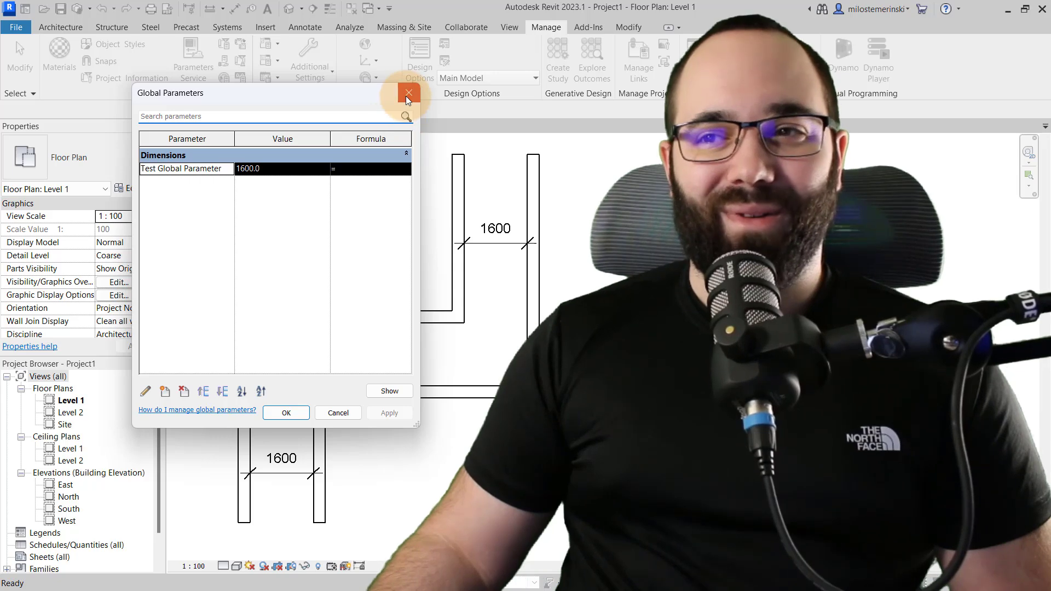
click(408, 96)
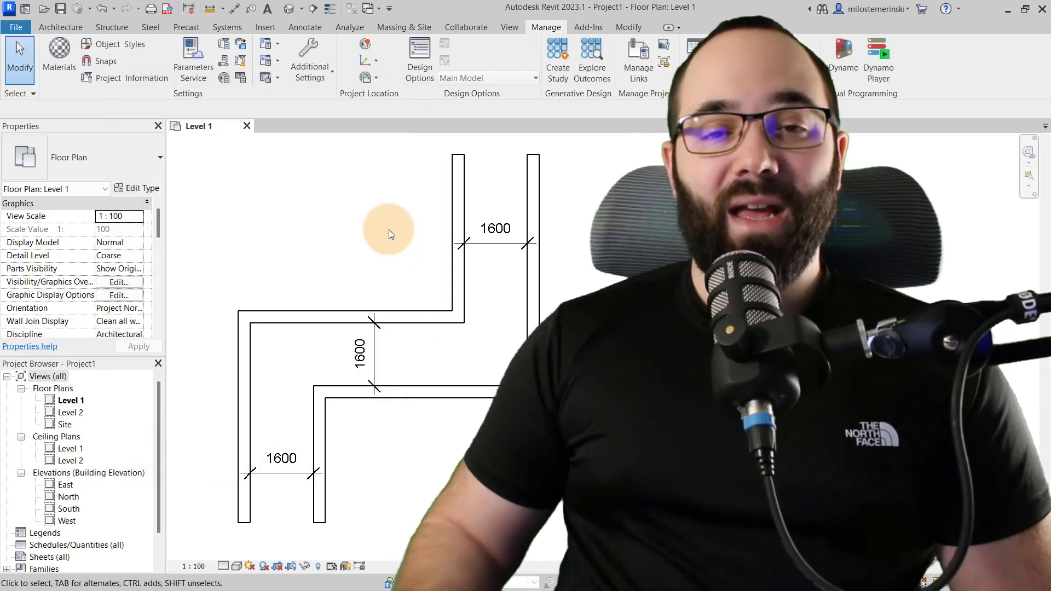